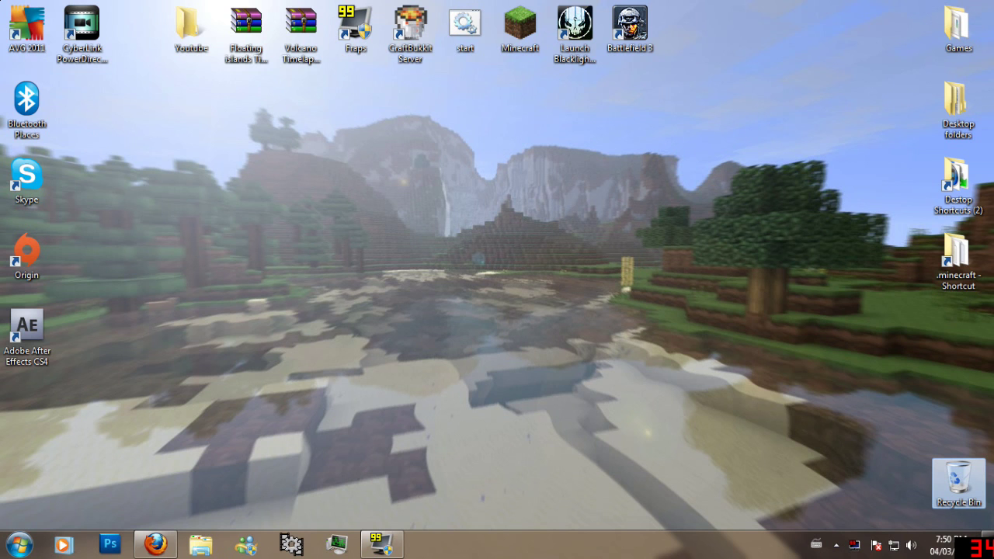
Switch to Firefox, open the Get CraftBukkit page and examine the Windows download and setup instructions.
left_click(155, 544)
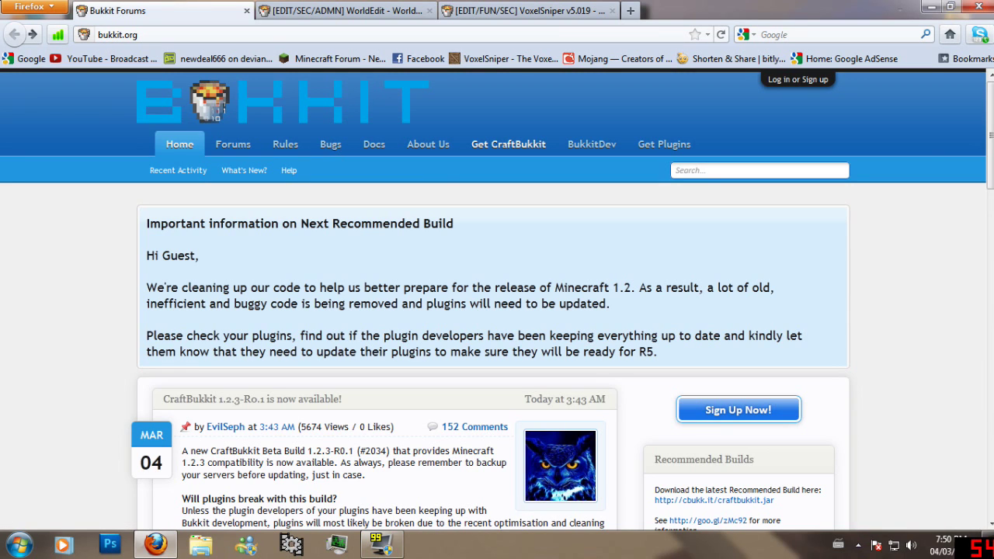
left_click(508, 143)
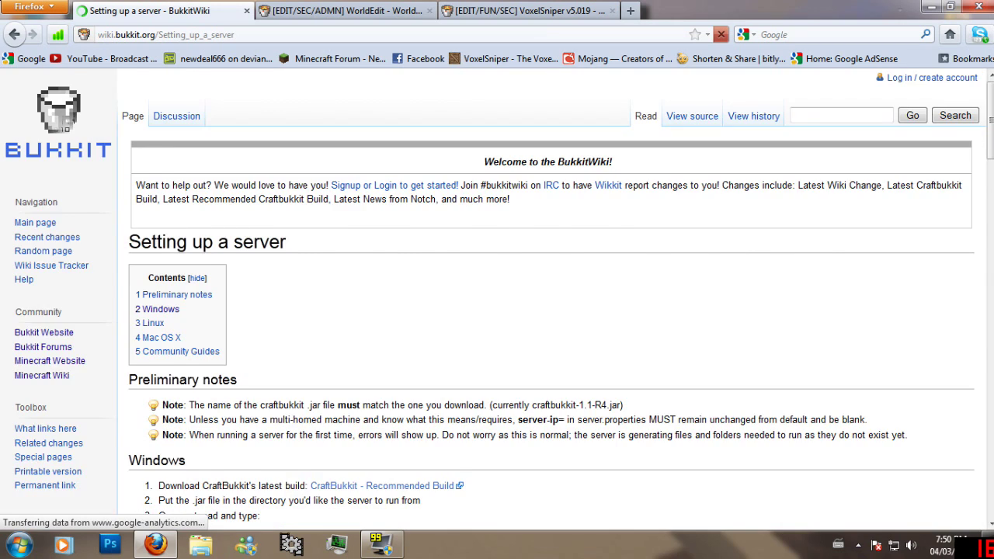
scroll(551, 311, "down", 4)
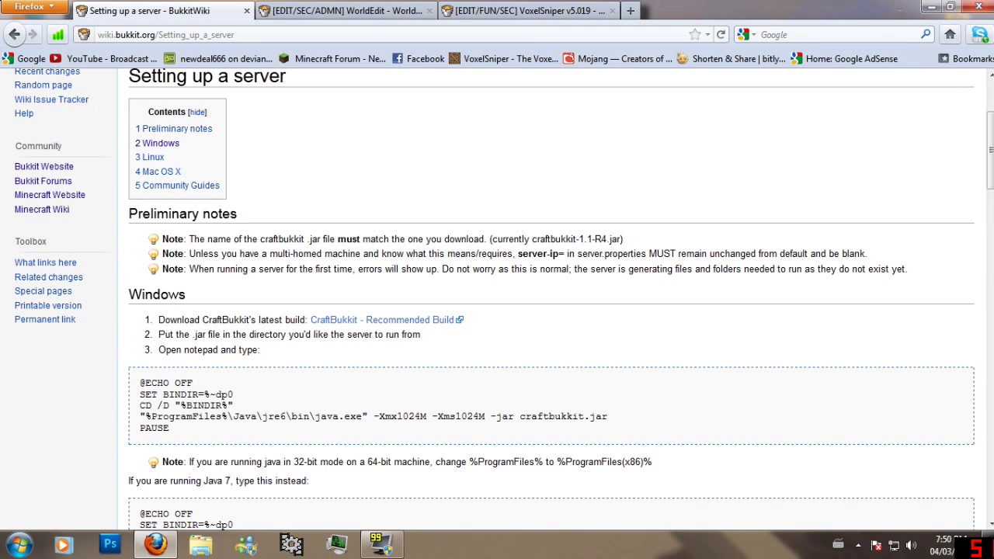
left_click_drag(187, 295, 160, 295)
left_click(189, 295)
scroll(551, 299, "down", 4)
scroll(544, 311, "down", 10)
scroll(544, 310, "down", 4)
scroll(543, 311, "up", 14)
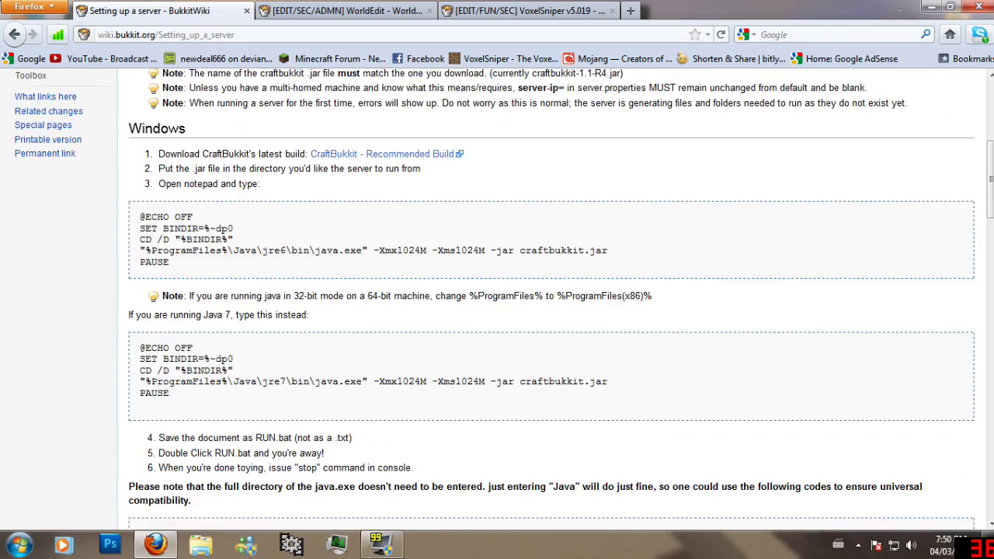
scroll(543, 310, "up", 4)
left_click_drag(203, 319, 284, 319)
left_click(455, 320)
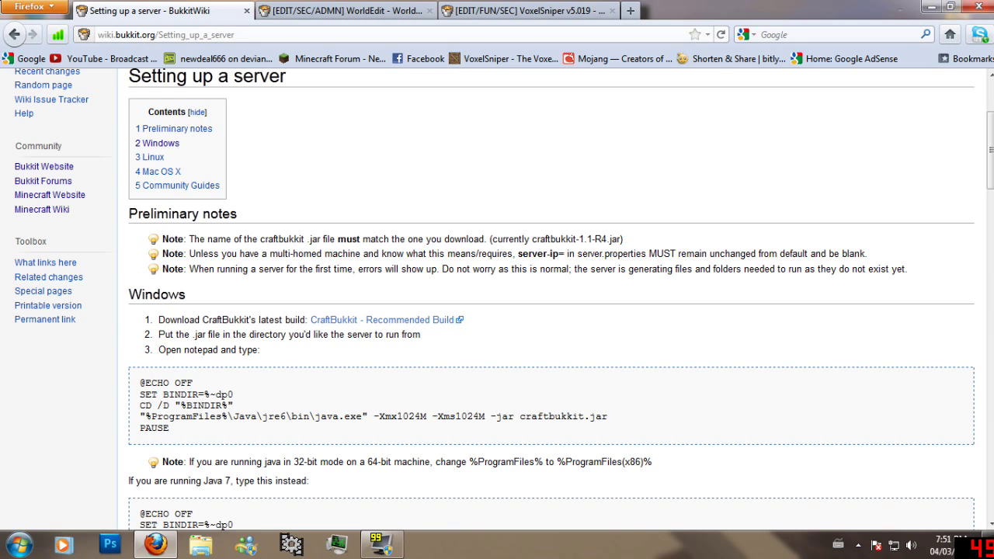
Examine the WorldEdit and VoxelSniper plugin release threads on the Bukkit forum.
left_click(330, 11)
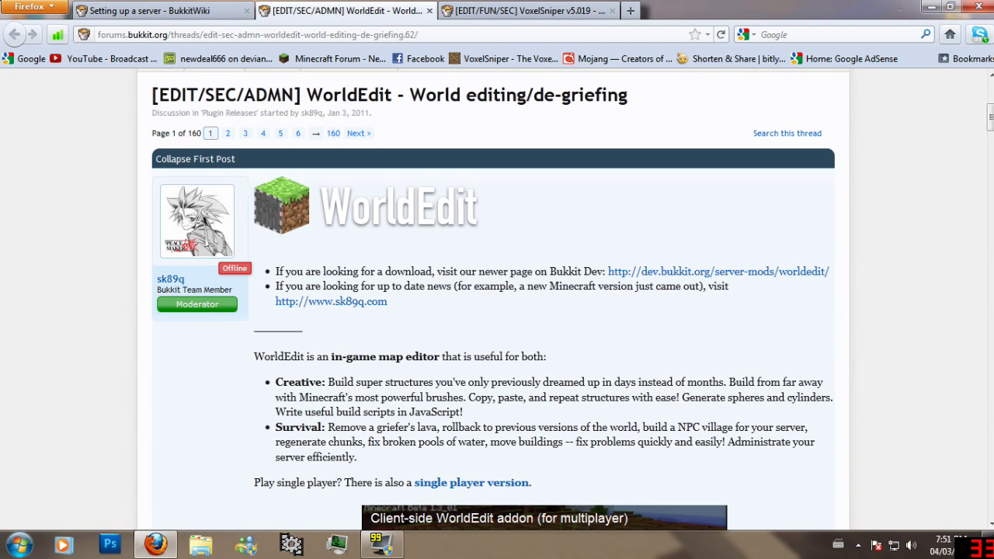
scroll(497, 295, "down", 4)
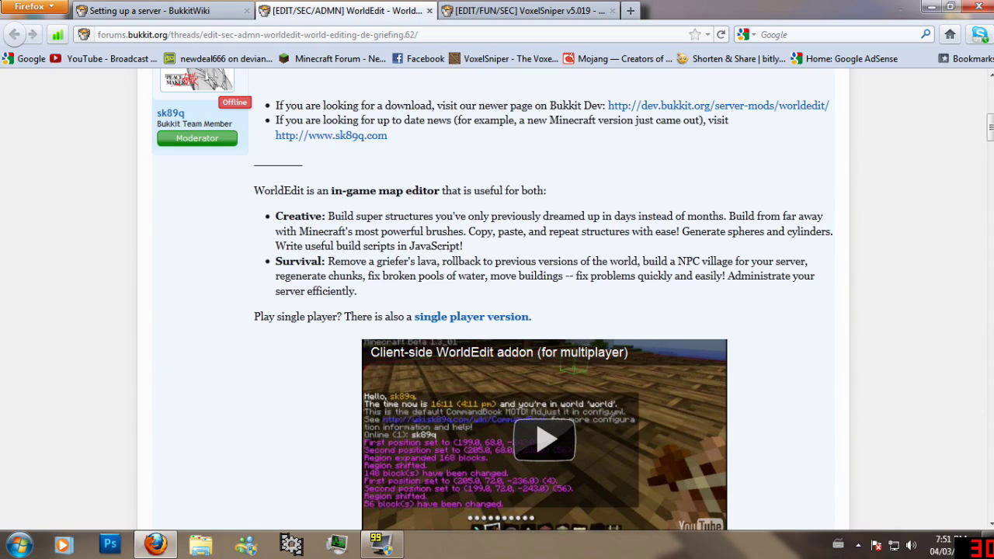
scroll(497, 295, "up", 5)
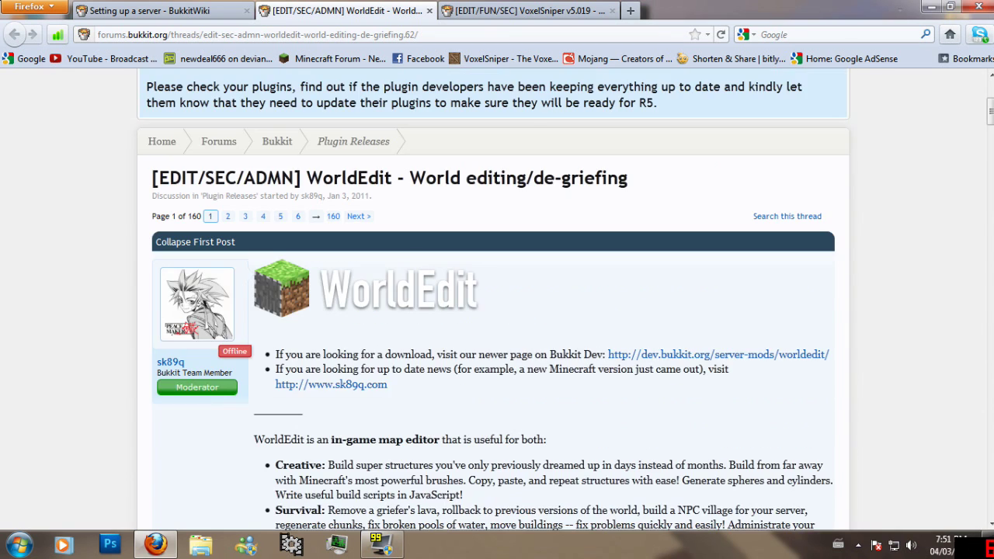
key("ctrl+Tab")
scroll(497, 295, "down", 4)
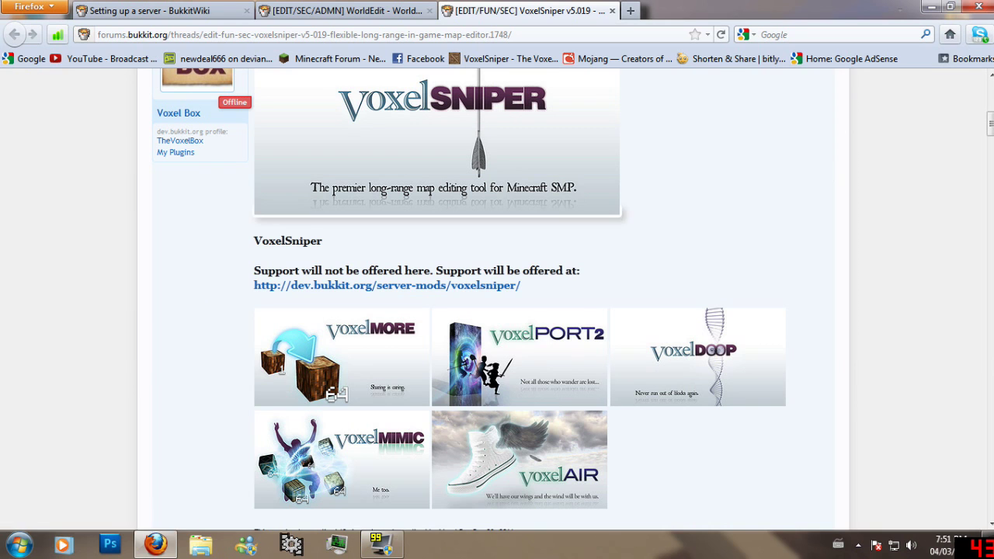
scroll(497, 295, "up", 2)
scroll(497, 294, "up", 2)
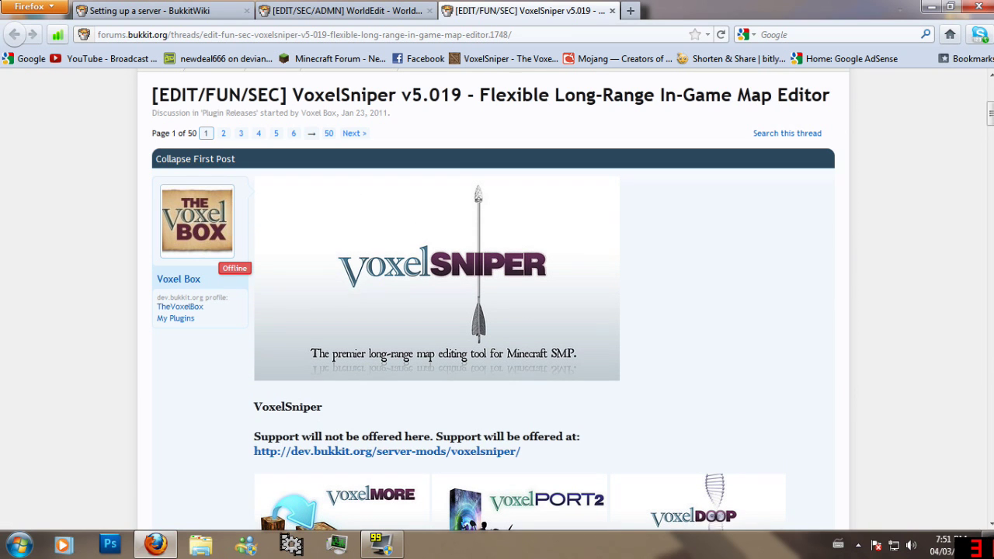
Close the Firefox window and launch the CraftBukkit Server from the desktop.
left_click(931, 7)
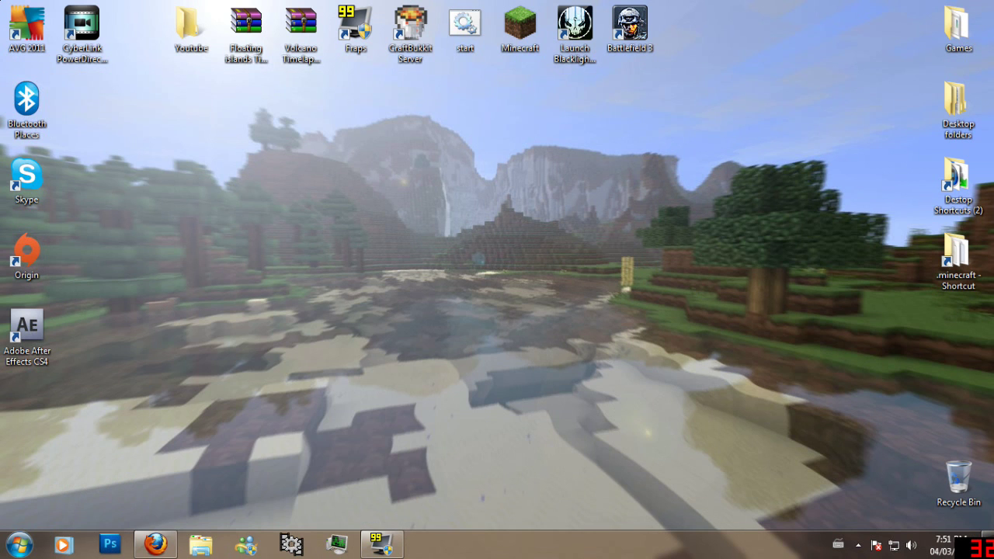
right_click(156, 544)
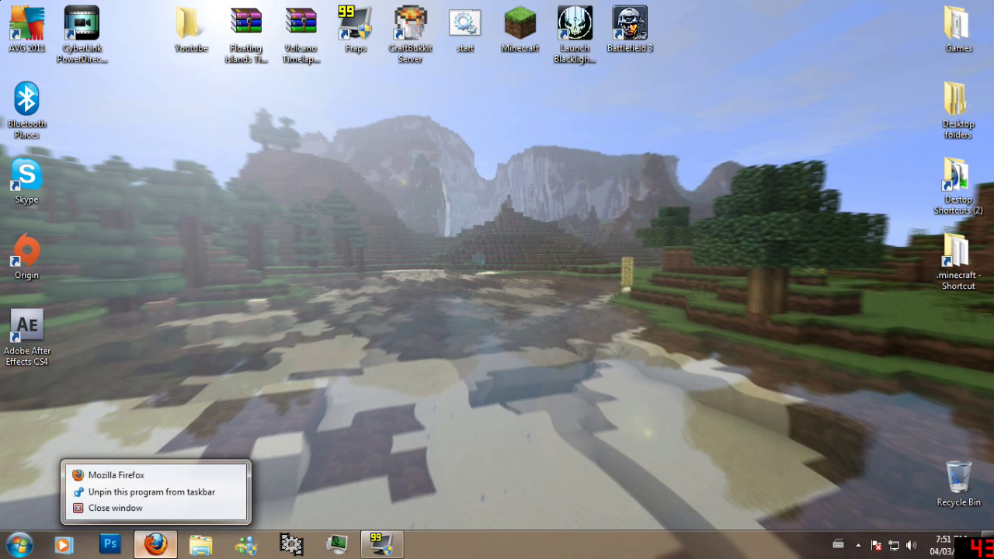
double_click(410, 31)
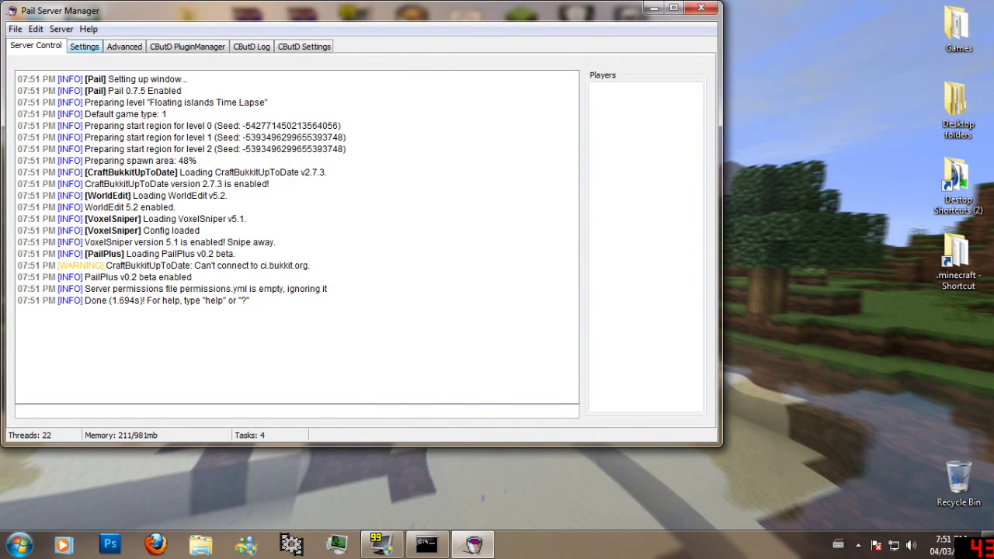
Set the world name to Random in the Pail server properties.
left_click(84, 46)
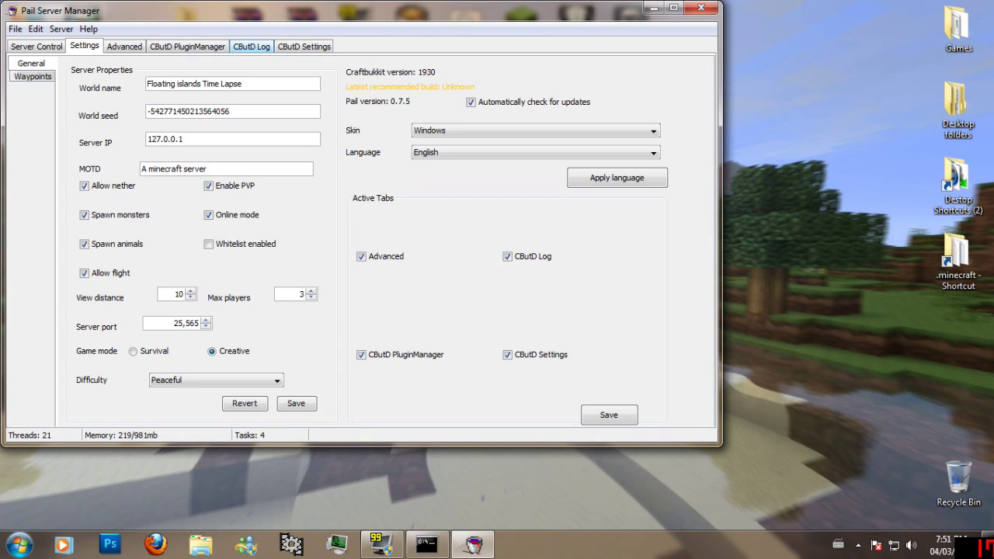
left_click_drag(248, 84, 144, 83)
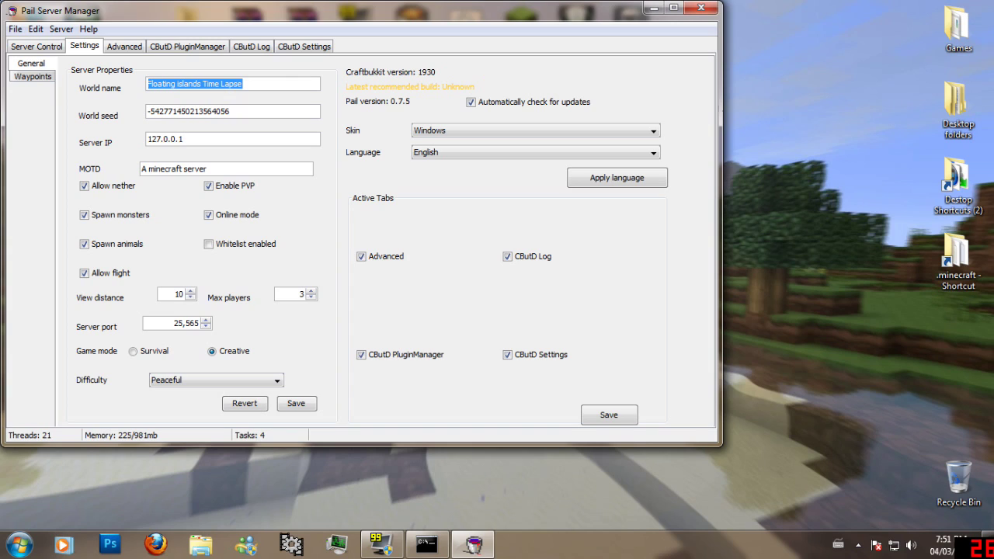
key("BackSpace")
type("Random")
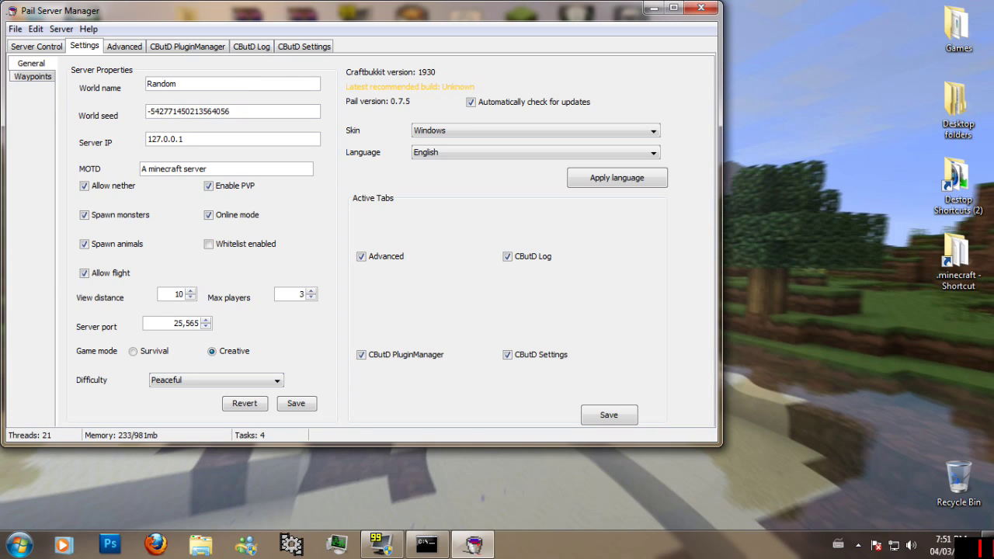
Replace the world seed with "some random seed".
key("BackSpace")
key("BackSpace")
key("BackSpace")
key("BackSpace")
key("BackSpace")
key("BackSpace")
key("BackSpace")
key("BackSpace")
key("BackSpace")
key("BackSpace")
key("BackSpace")
key("BackSpace")
key("BackSpace")
key("BackSpace")
key("BackSpace")
key("BackSpace")
key("BackSpace")
key("BackSpace")
key("BackSpace")
type("som")
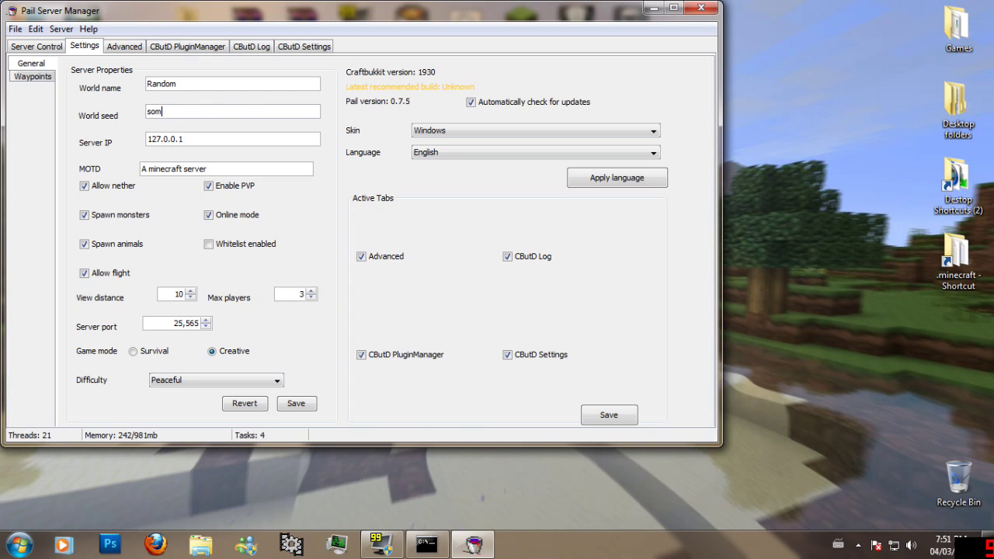
type("e random seed")
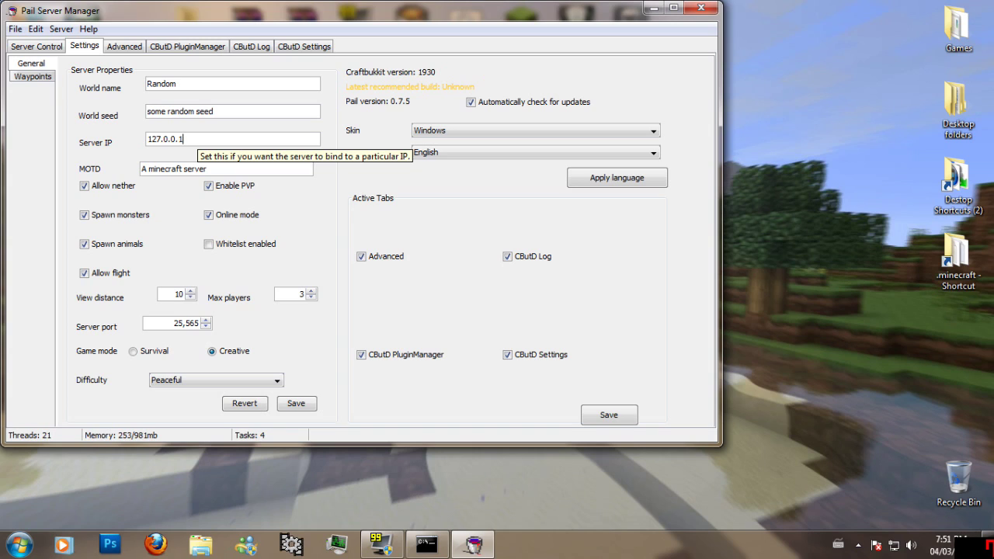
Highlight parts of the server IP address in the server properties to point them out.
key("shift+Left")
key("shift+Left")
key("shift+Left")
key("shift+Left")
key("shift+Left")
key("shift+Left")
key("shift+Left")
key("shift+Left")
key("shift+Left")
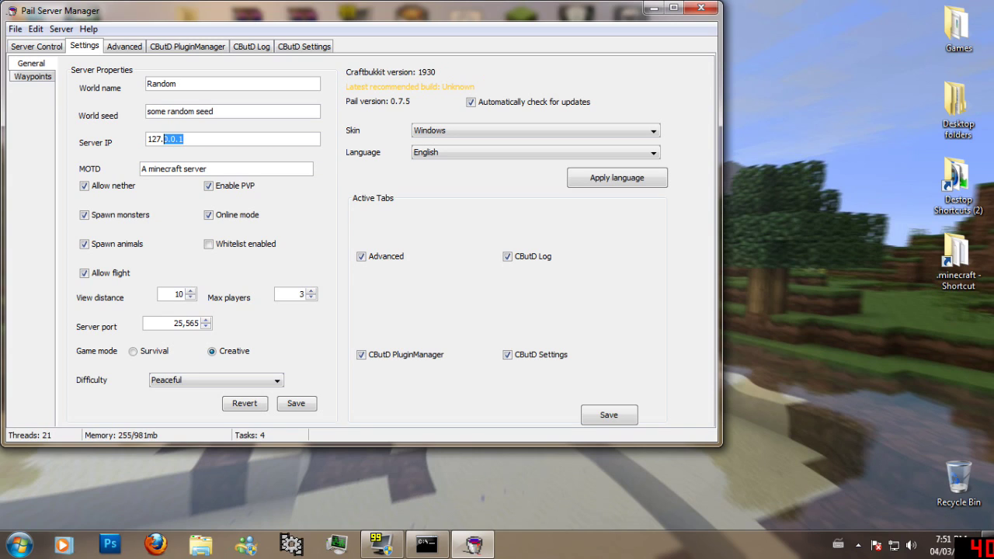
key("Home")
key("shift+Right")
key("shift+Right")
key("shift+Right")
key("Right")
Toggle Allow flight off and back on, and enable the server whitelist.
left_click(84, 273)
left_click(85, 273)
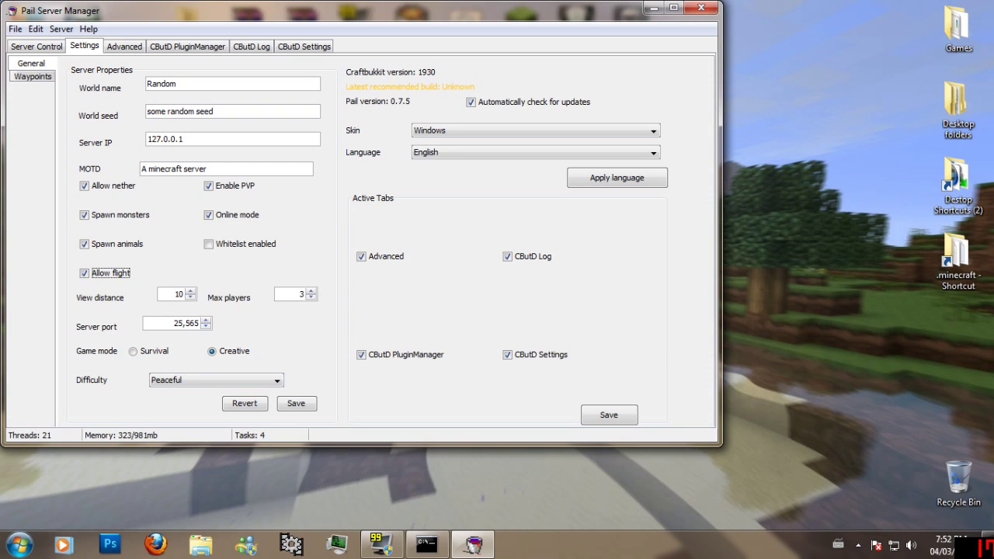
left_click(209, 244)
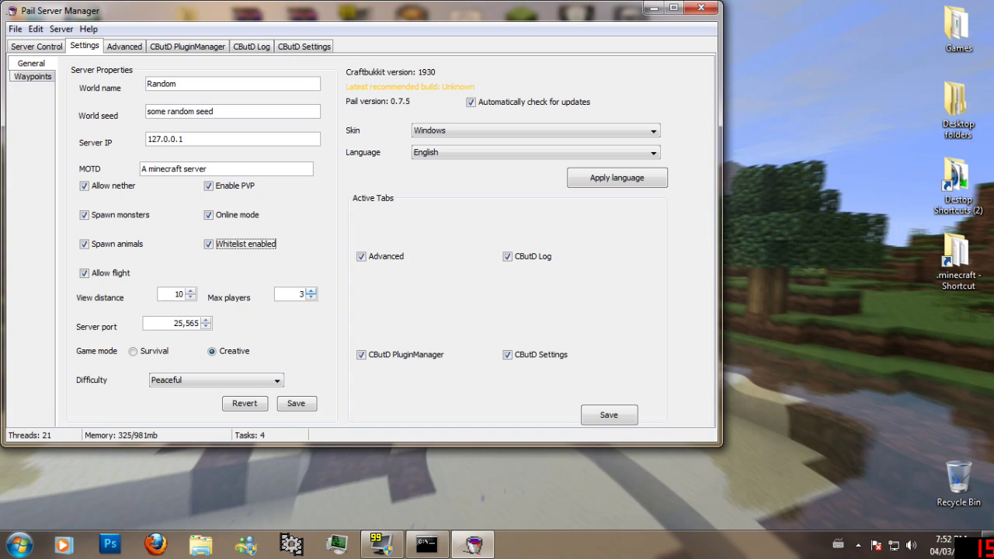
left_click(300, 295)
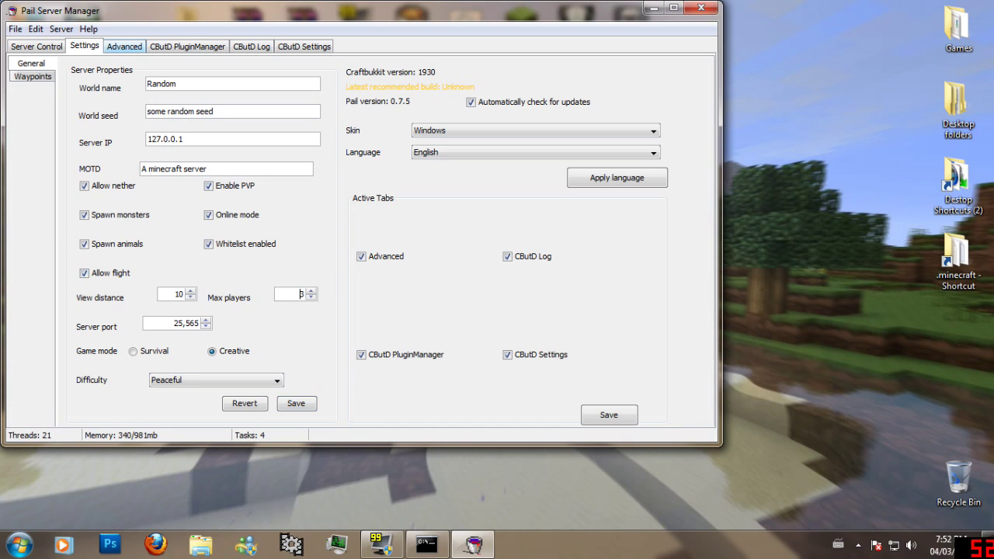
Review the loaded plugins in CButD PluginManager, and close the CraftBukkit server console.
left_click(124, 46)
left_click(85, 47)
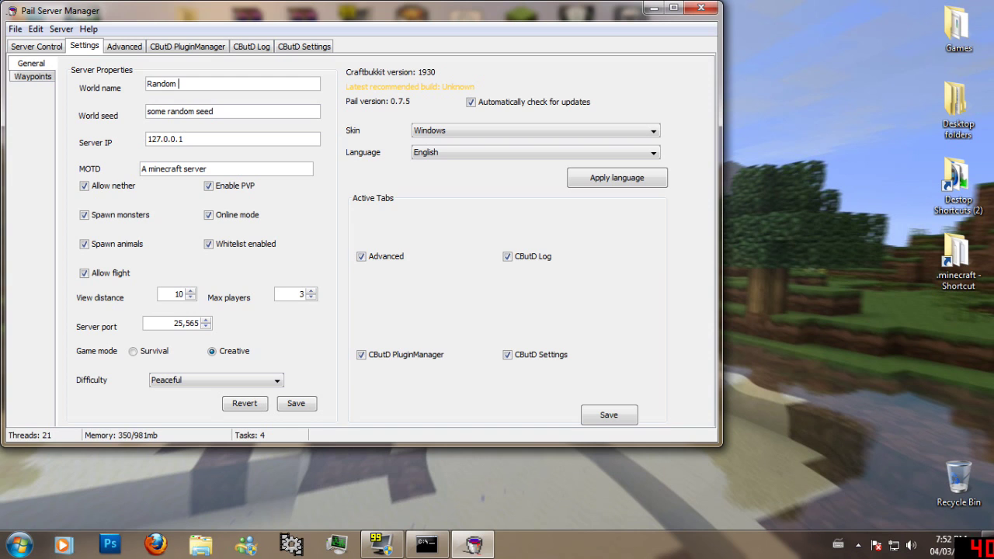
left_click(187, 47)
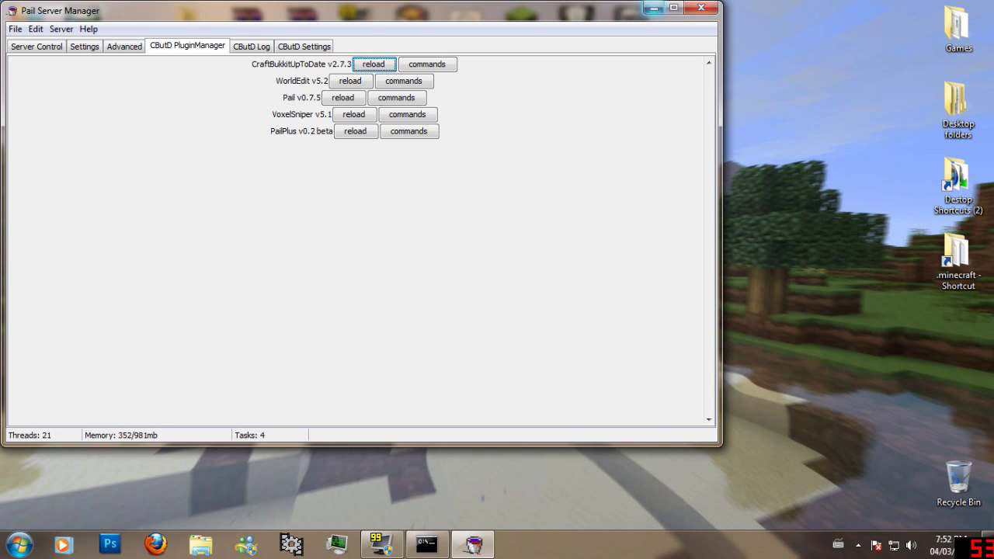
left_click(653, 7)
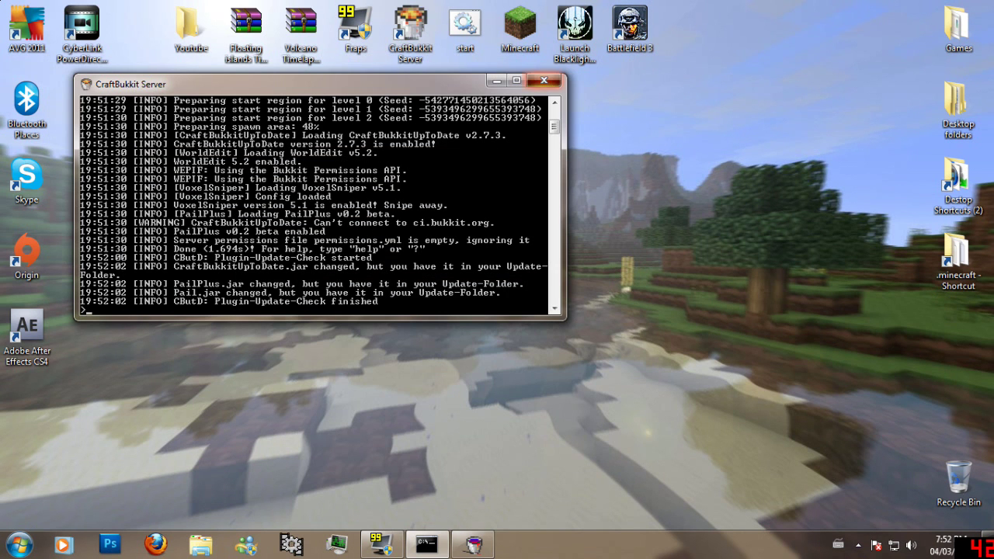
left_click(544, 79)
Open the plugins folder inside the CraftBukkit Server folder of the Documents library.
left_click(200, 545)
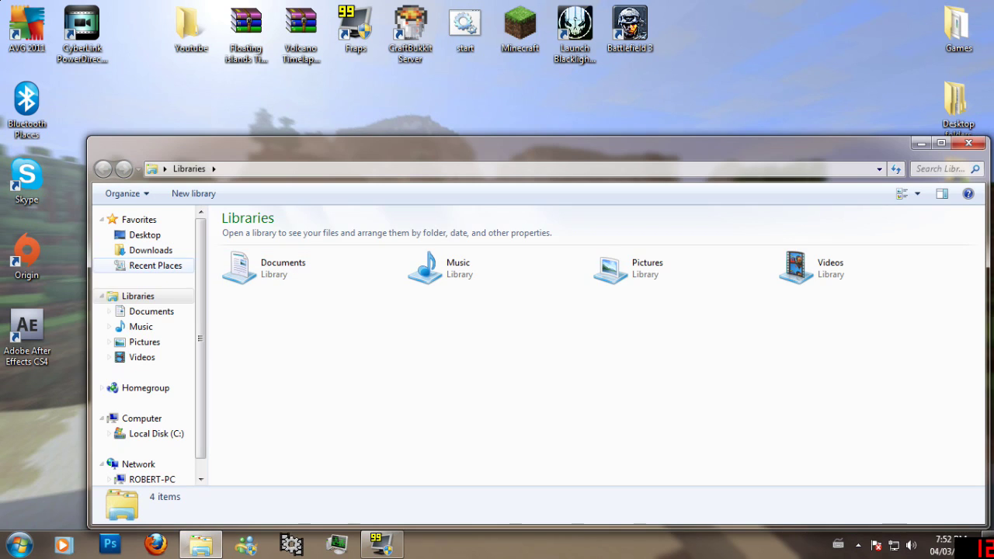
left_click(151, 312)
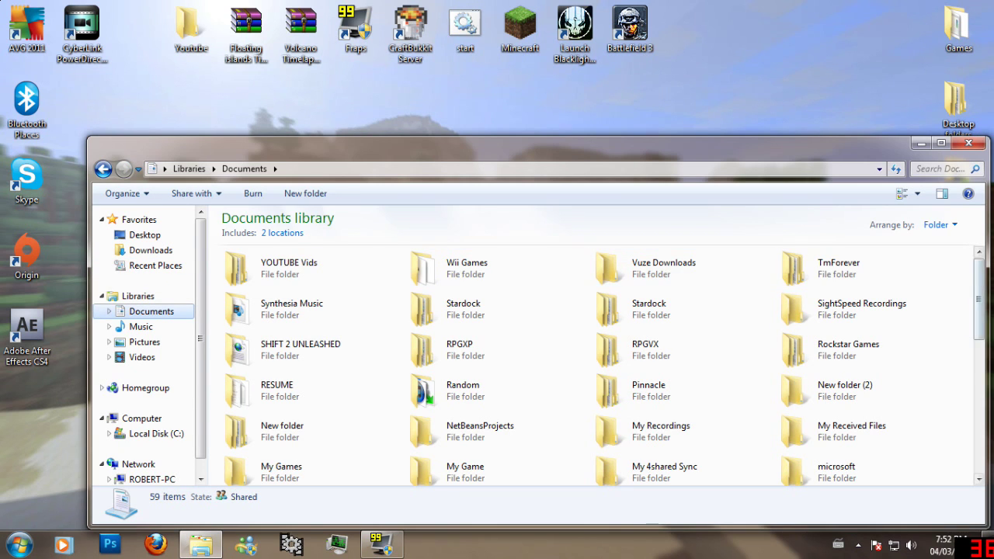
scroll(823, 280, "down", 5)
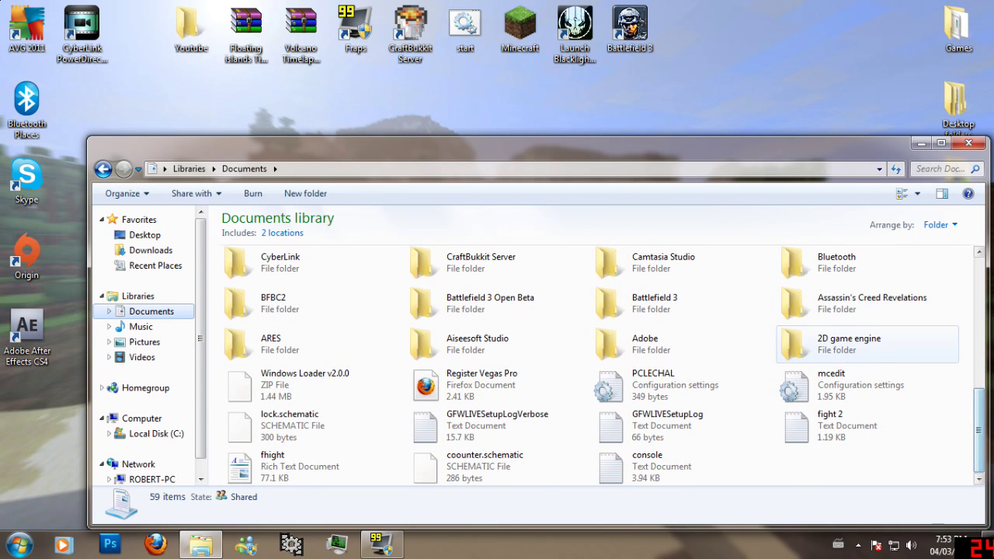
double_click(423, 263)
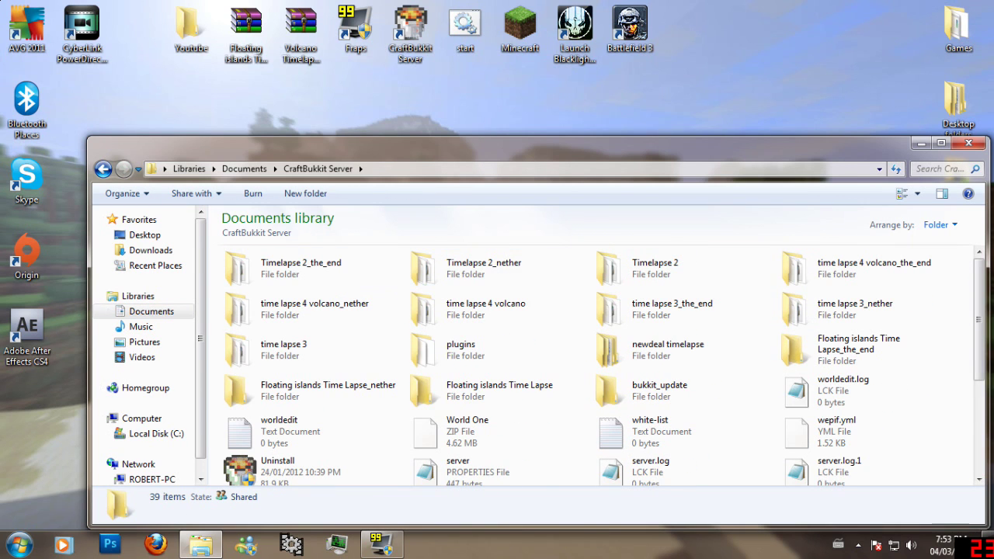
left_click_drag(399, 153, 333, 65)
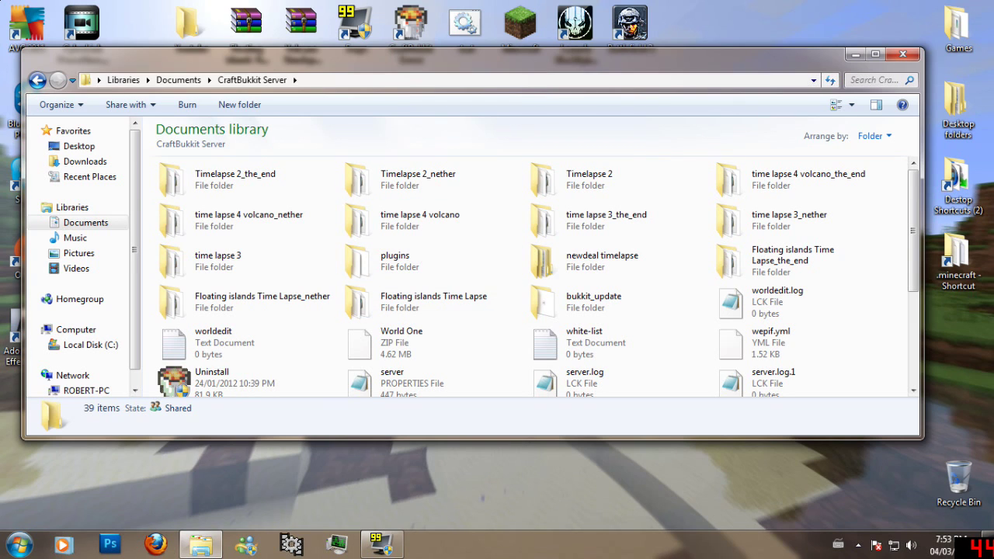
double_click(392, 261)
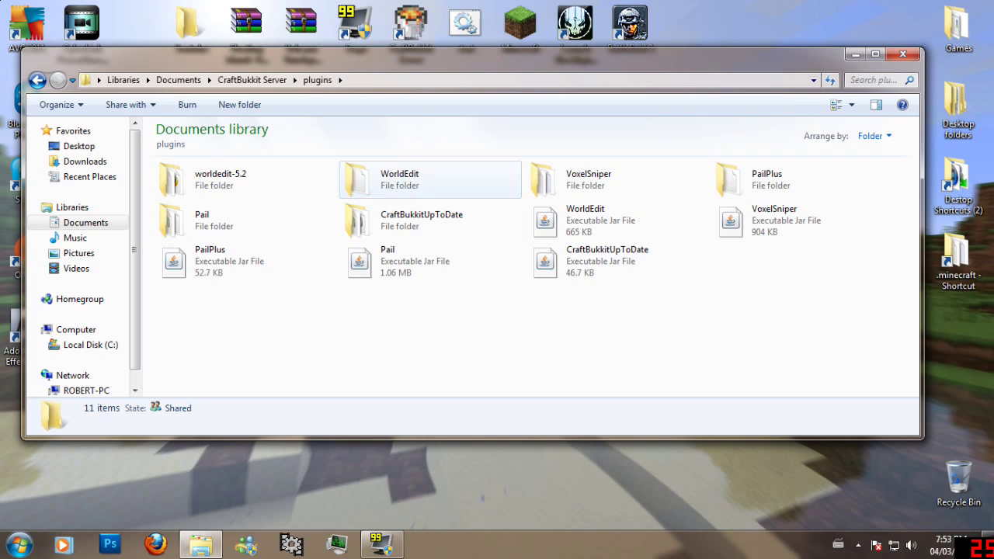
Examine the WorldEdit and VoxelSniper folders and jar files in the plugins folder.
left_click(430, 180)
left_click(589, 179)
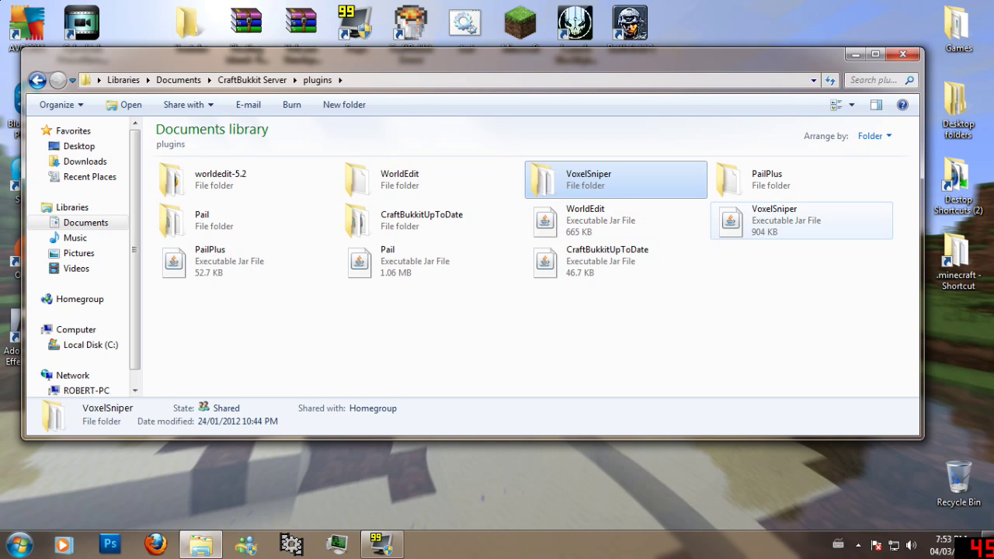
left_click(676, 307)
left_click(600, 220)
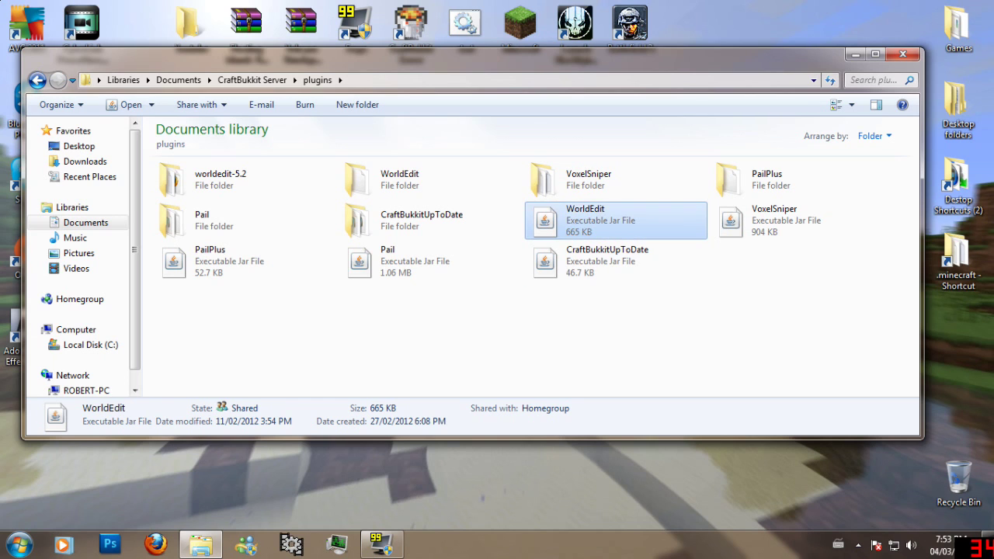
left_click(785, 221)
left_click(600, 221)
left_click(786, 220)
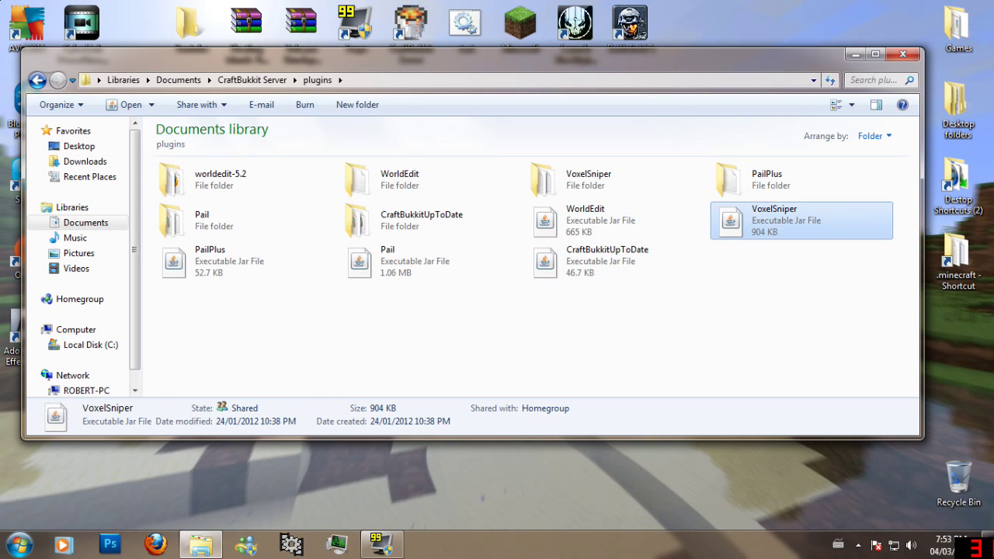
left_click(764, 307)
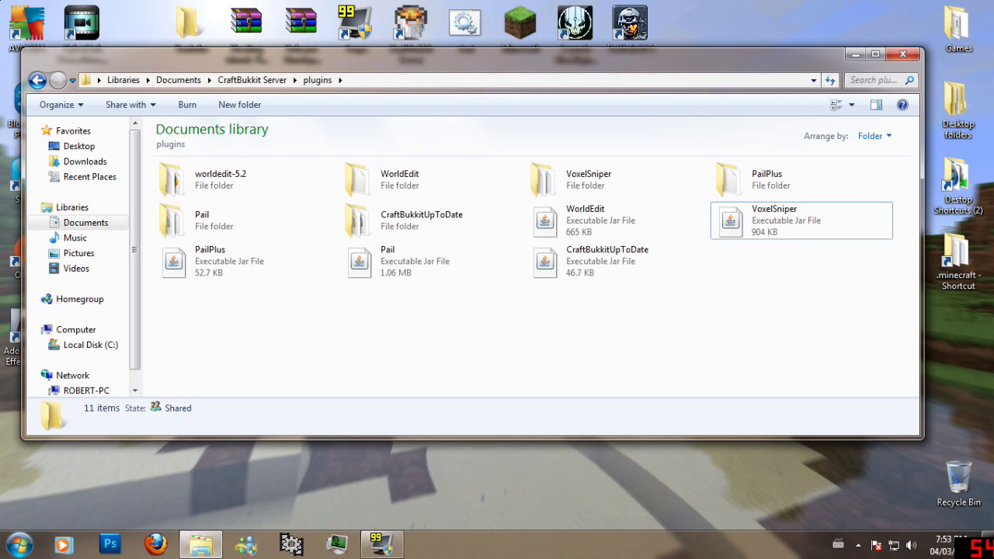
Close the plugins folder, start the CraftBukkit server, and show its general settings in the server manager.
left_click(902, 54)
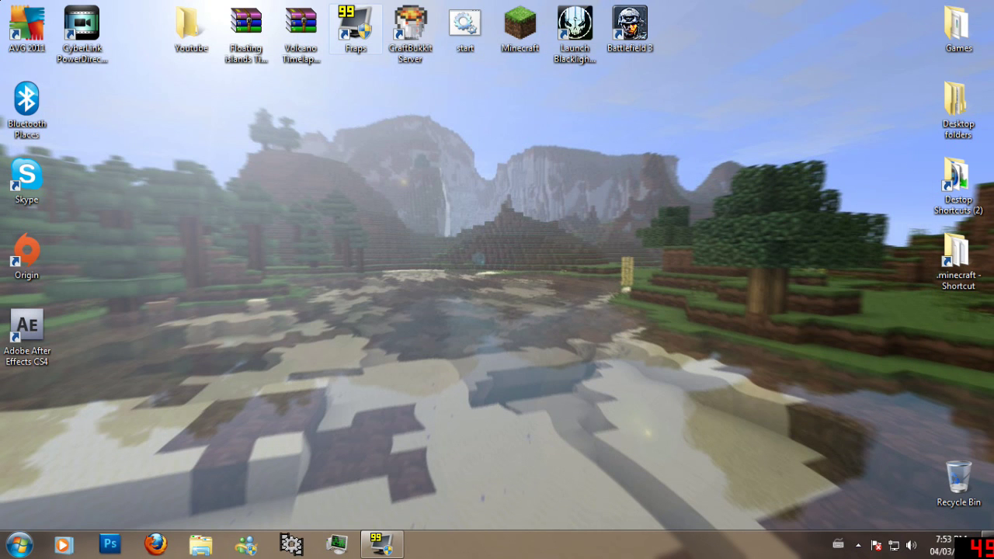
double_click(411, 31)
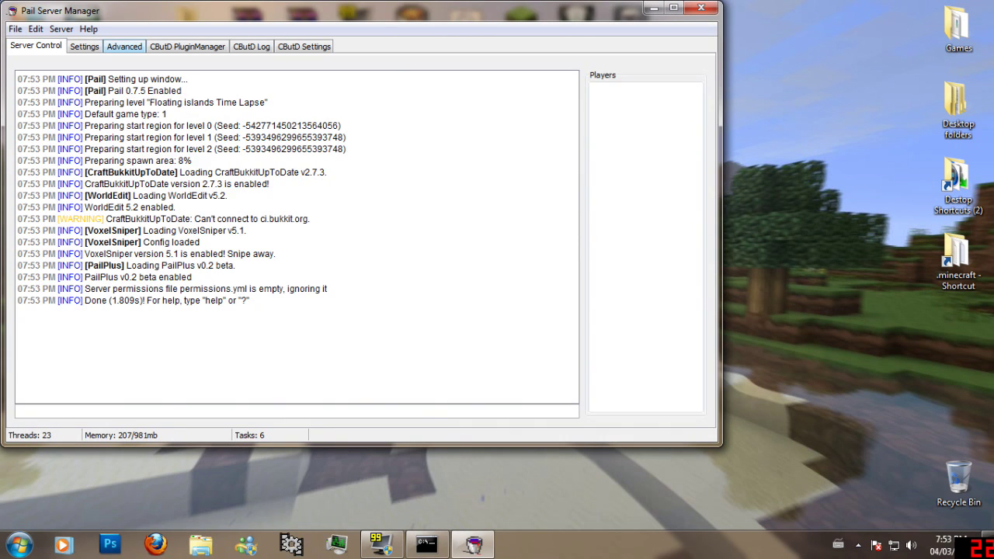
left_click(123, 46)
left_click(84, 47)
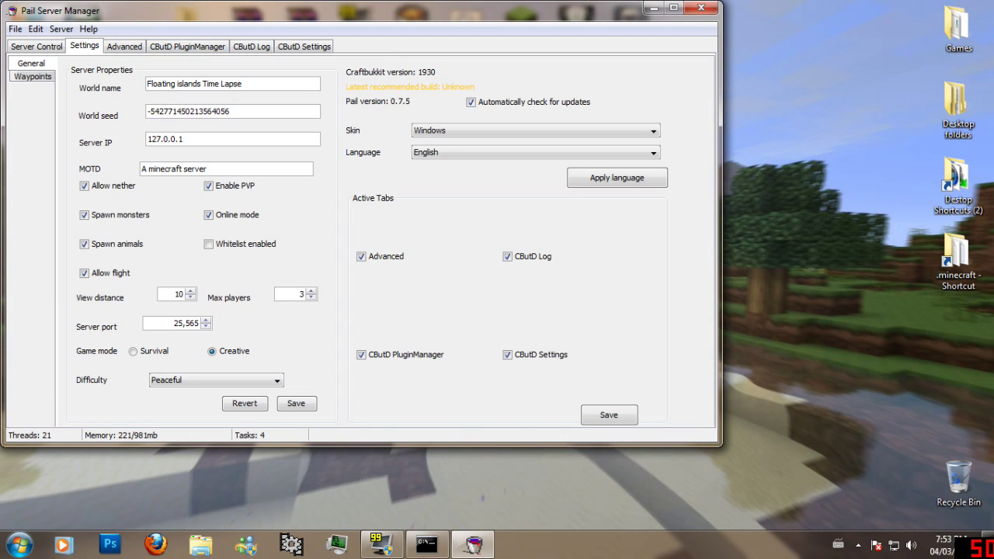
Minimize the server manager and launch Minecraft through the start script on the desktop.
left_click(654, 7)
double_click(465, 28)
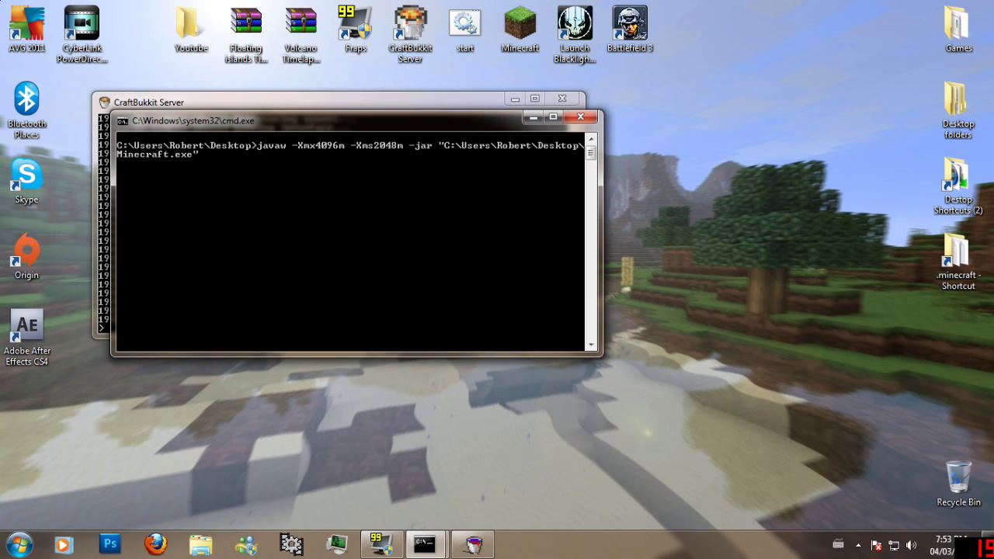
key("Return")
key("Return")
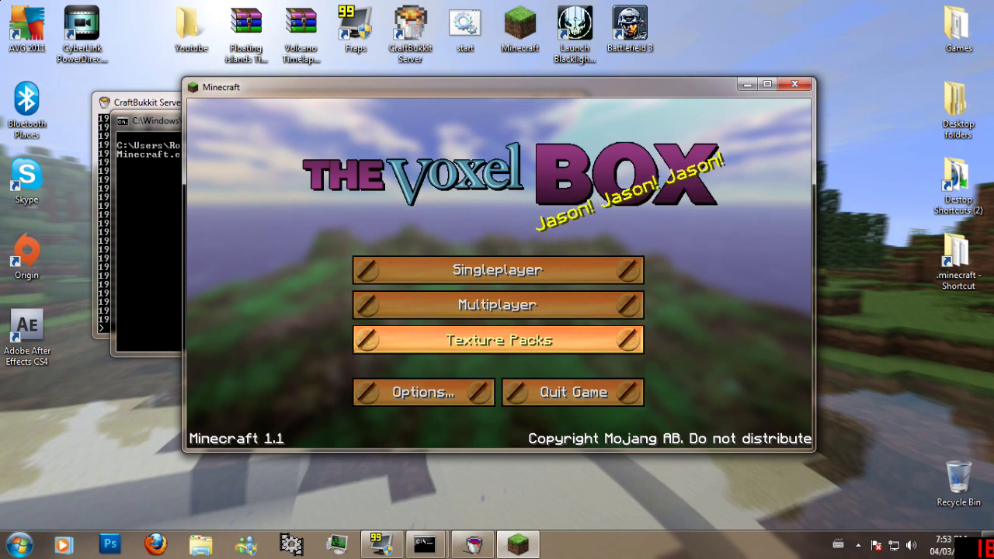
Join the multiplayer server at 127.0.0.1 and grant the player's username operator status with /op.
left_click(497, 304)
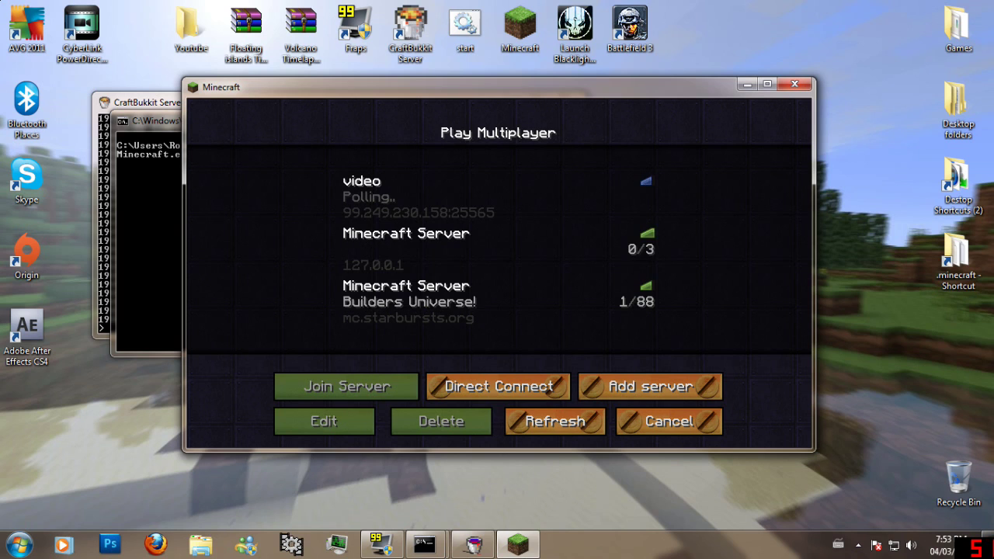
double_click(458, 248)
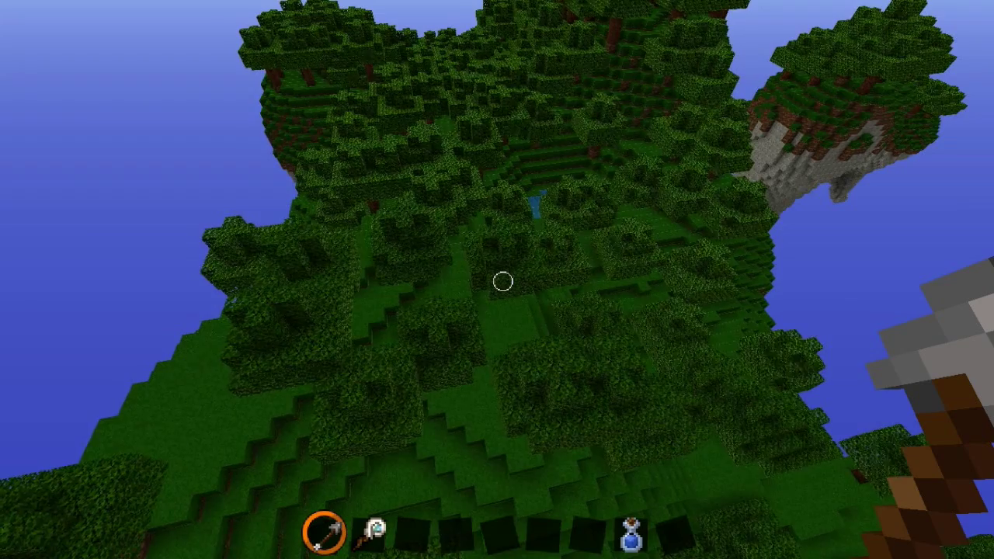
type("t/")
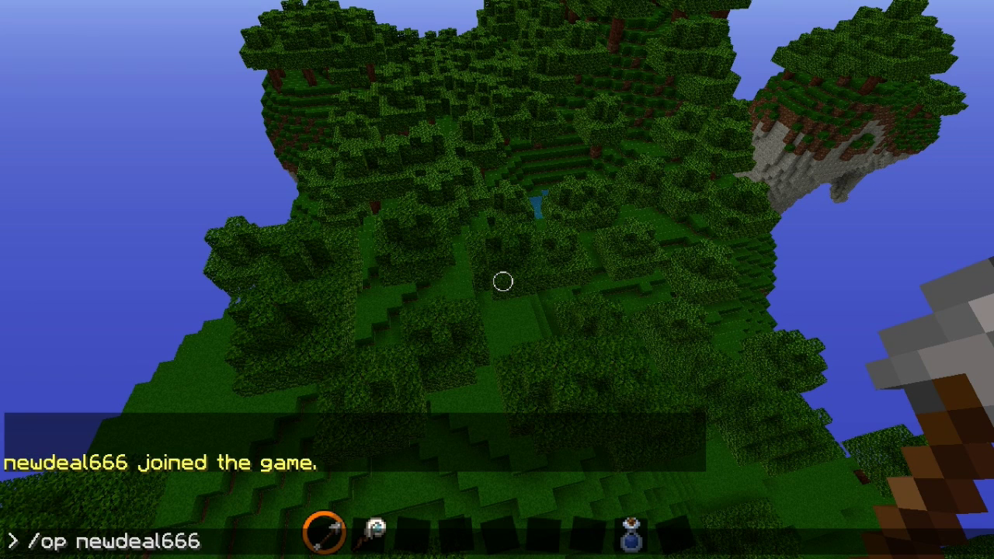
key("Return")
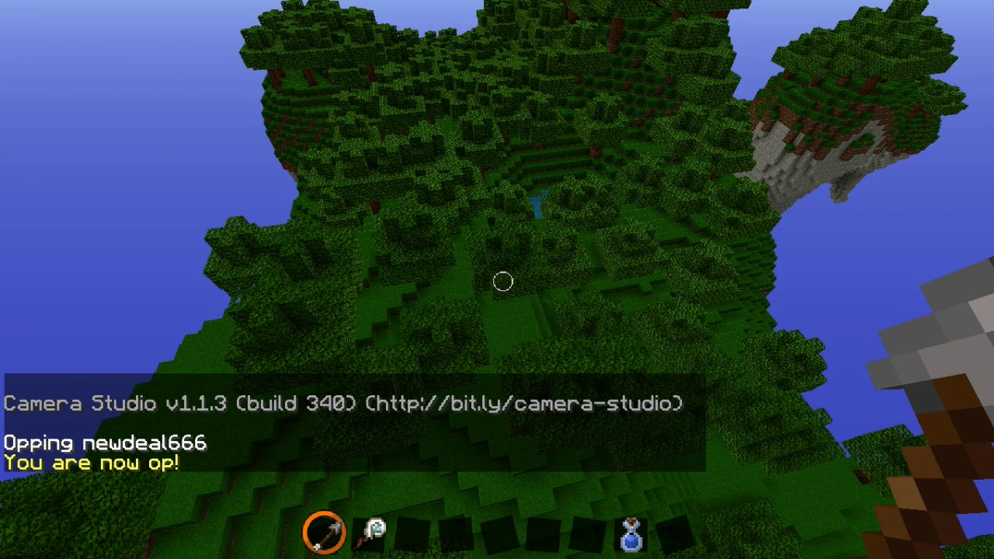
Fly down to the forest ground, break a dirt block, and rise back above the trees.
key("a")
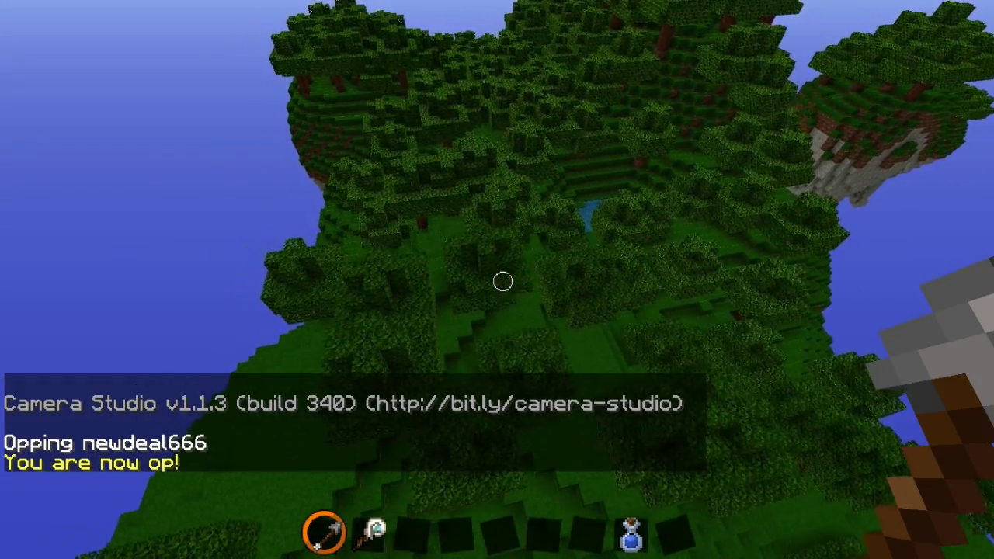
key("w")
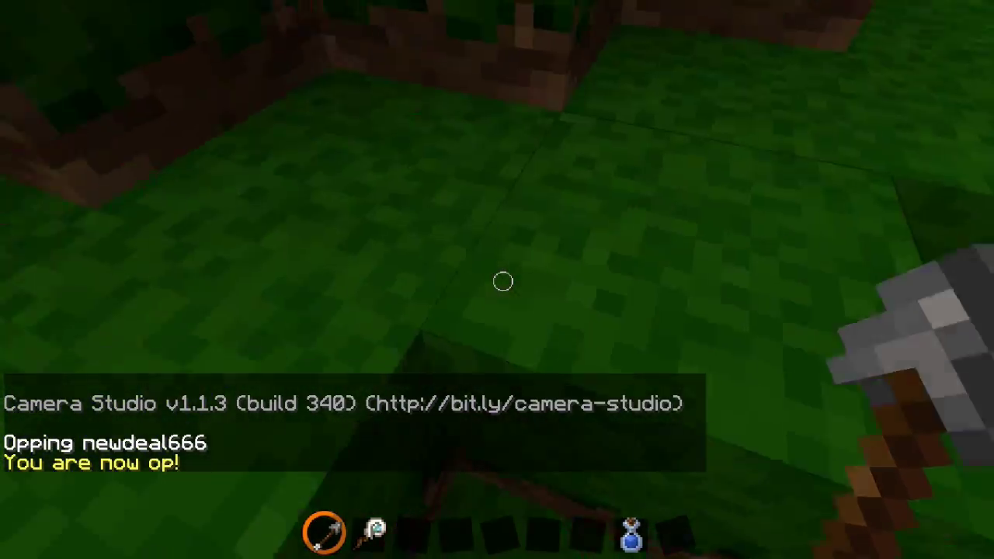
left_click(502, 281)
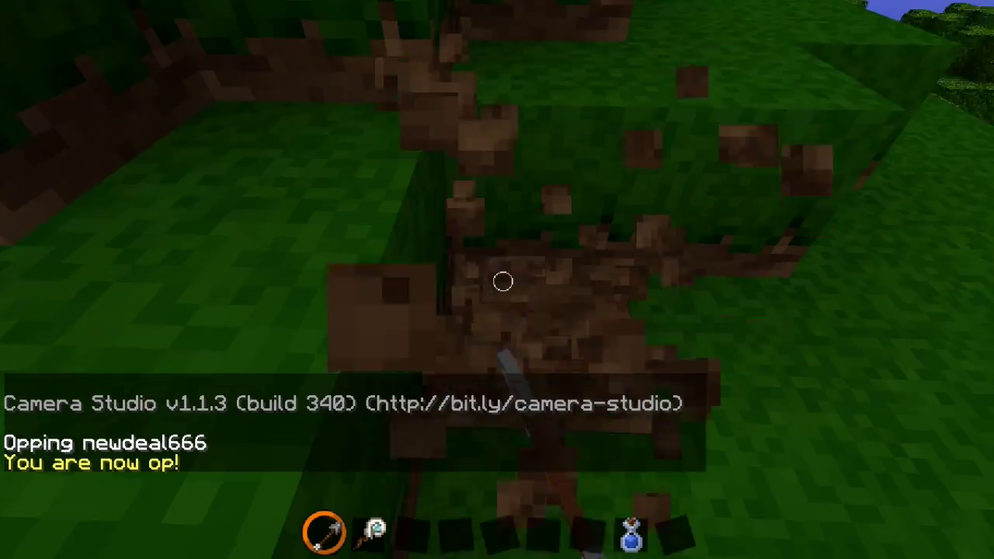
key("space")
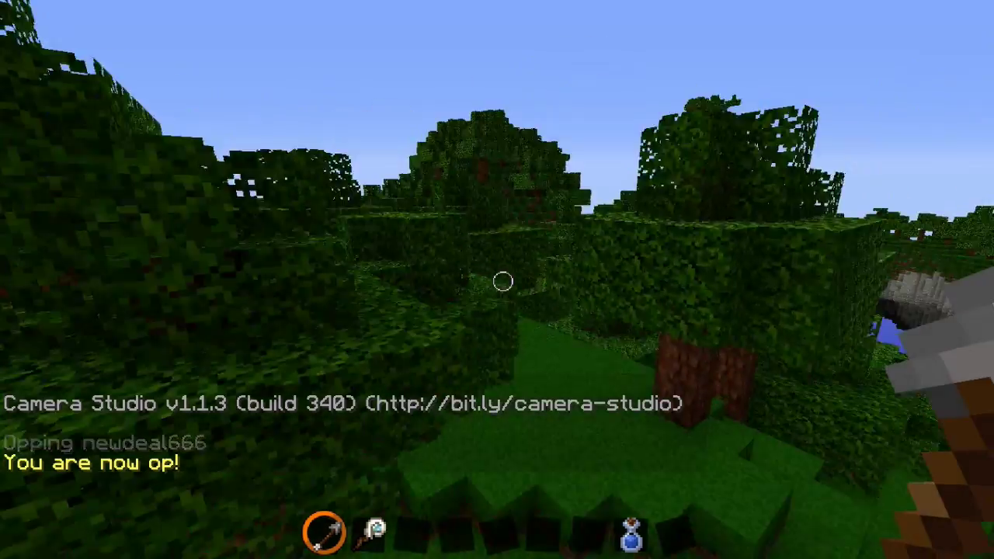
Try to set the VoxelSniper brush size to 5 with the command /b 5.
key("slash")
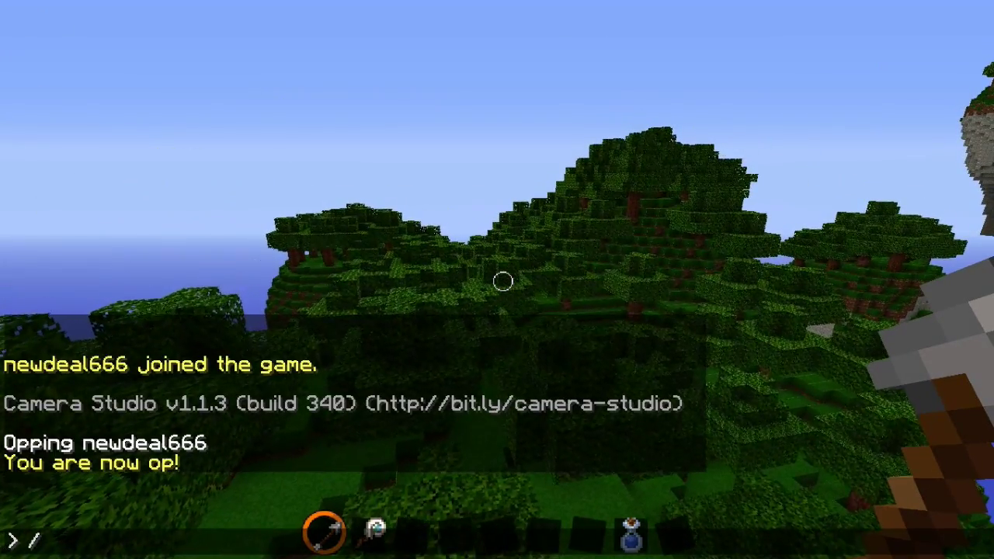
key("Escape")
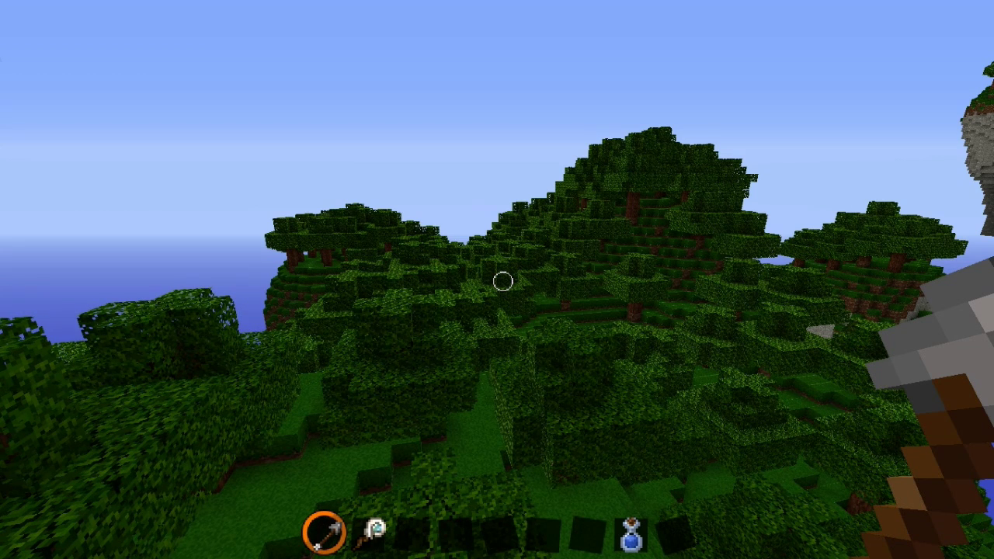
key("t")
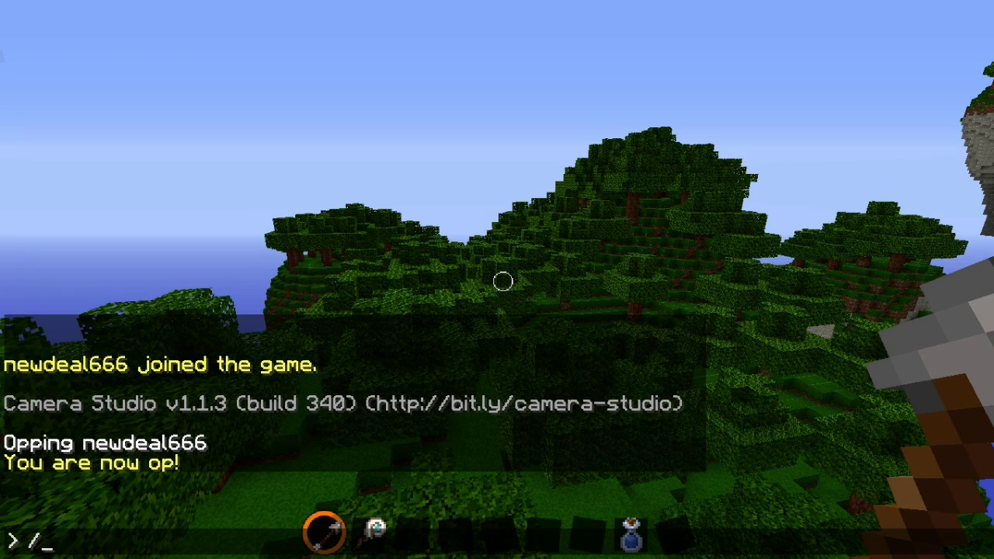
type("/b 5")
key("Return")
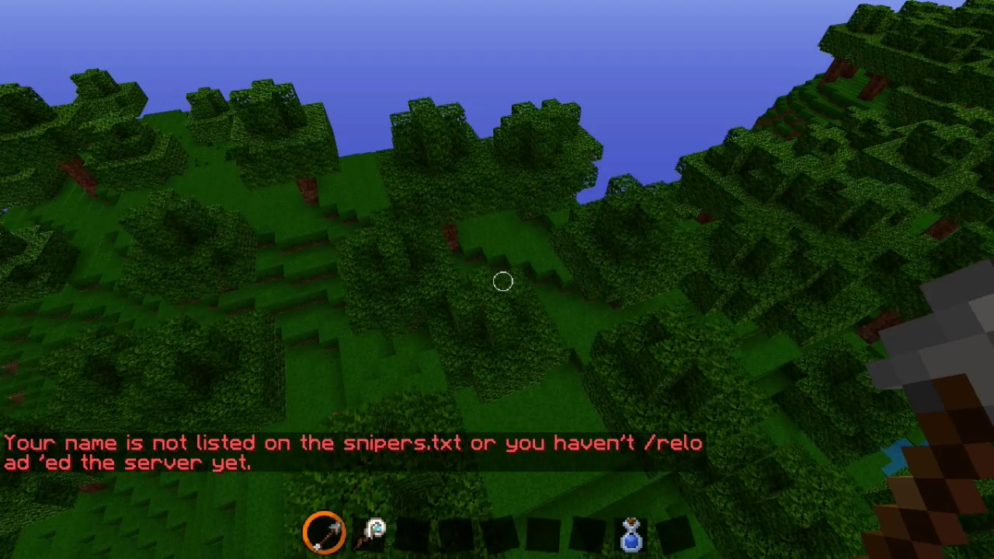
Add the player's username to the VoxelSniper users with /addsniper.
type("/addsniper new")
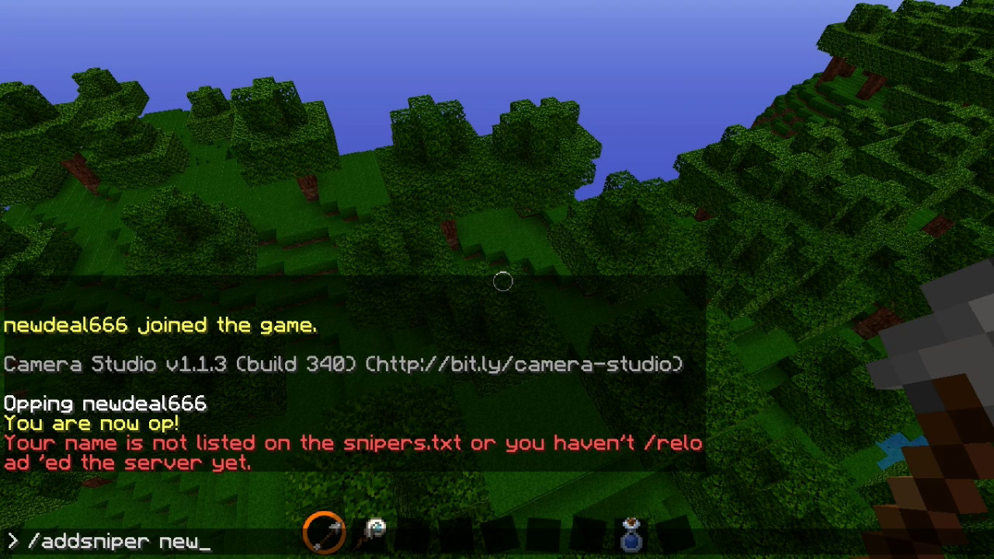
type("deal666")
key("Return")
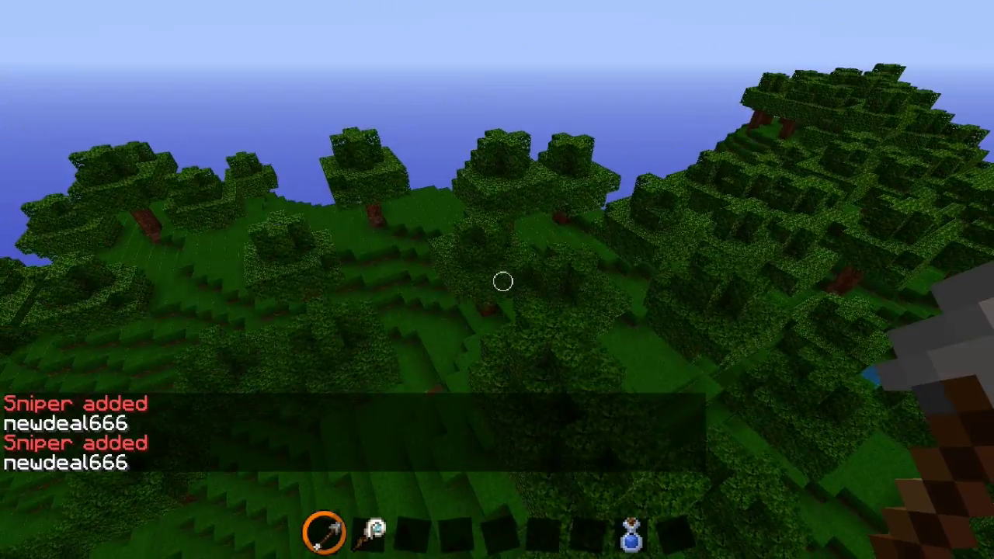
Set the VoxelSniper brush to Ball with /b b and the voxel material to 1 (stone) with /v.
key("slash")
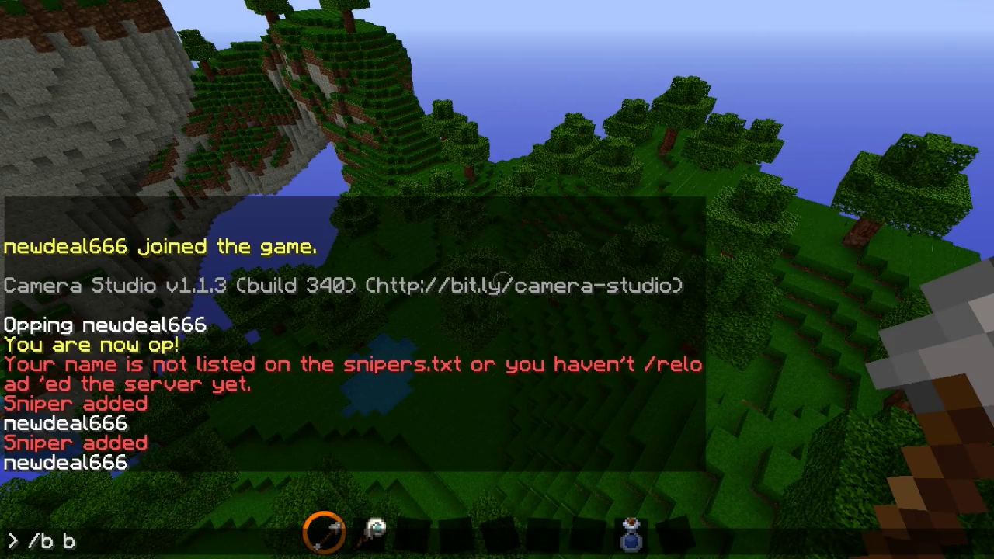
key("Return")
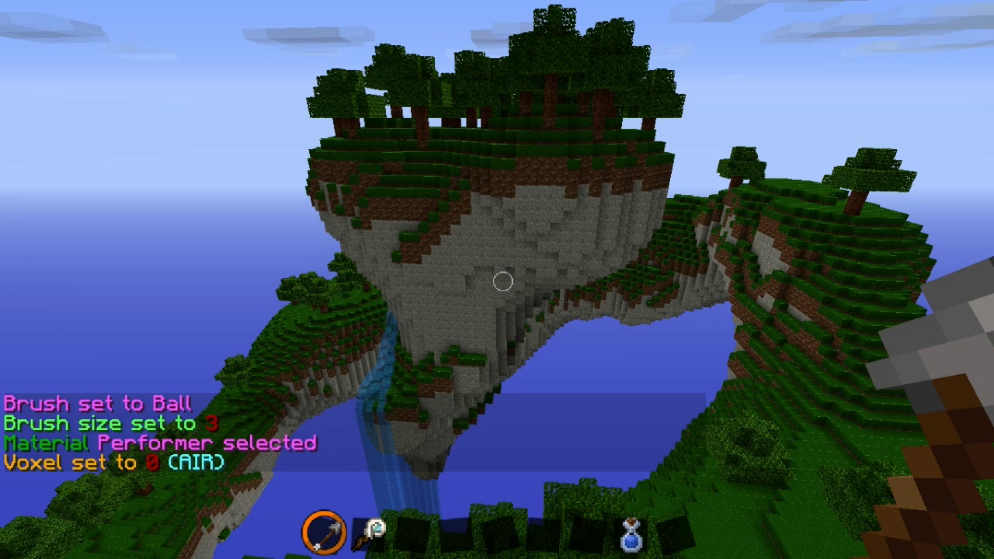
key("t")
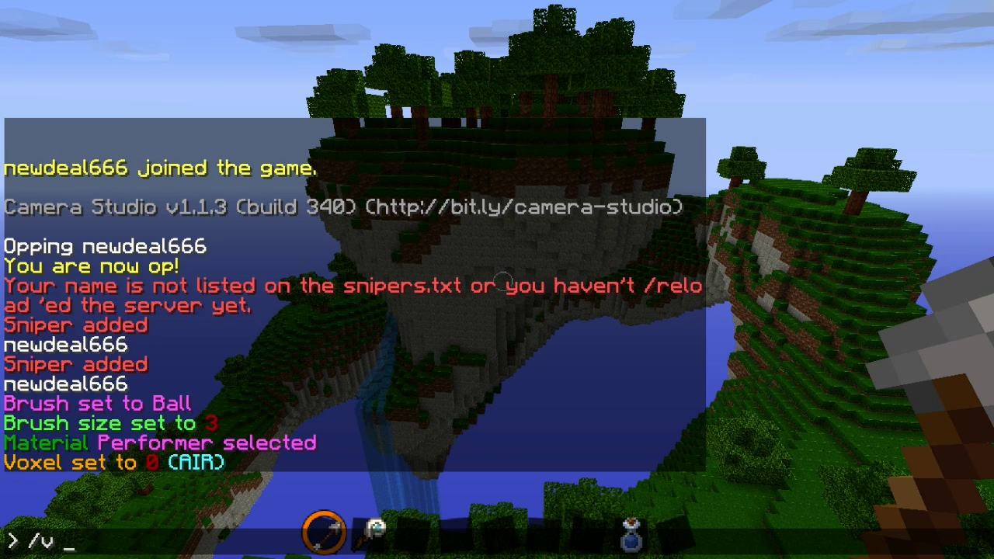
key("Return")
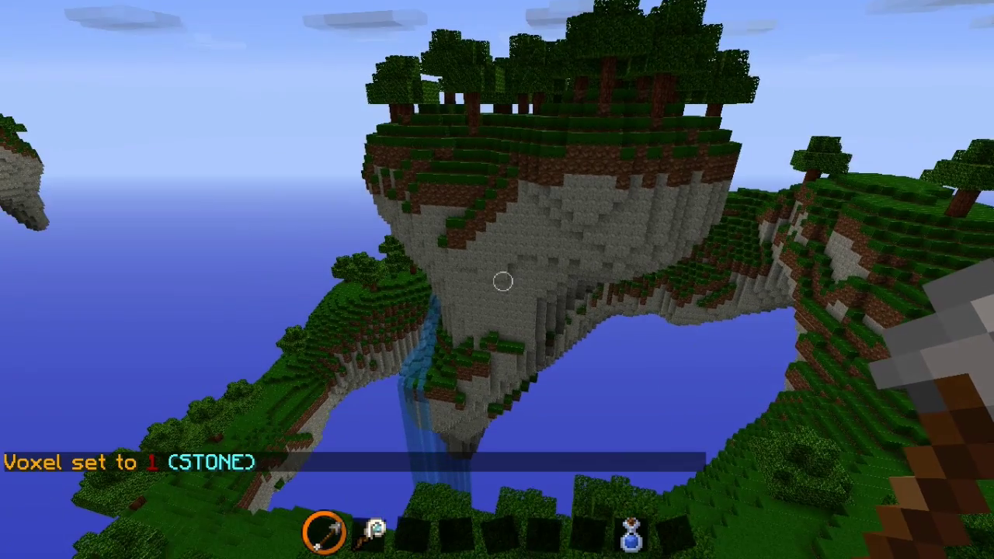
Place a stone ball on the floating island's cliff face and fly closer to it.
right_click(503, 281)
key("w")
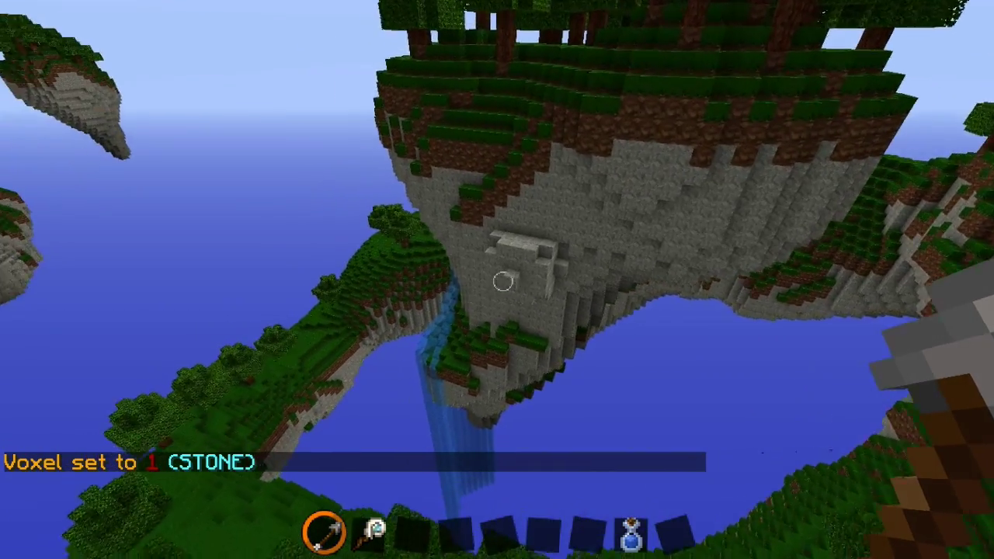
key("w")
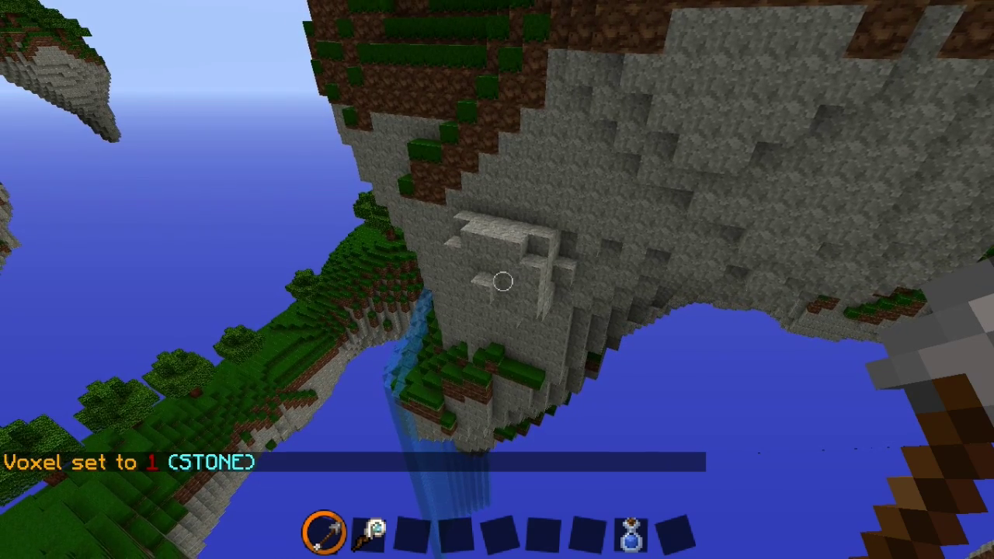
Undo the stone ball on the cliff face with /u.
key("t")
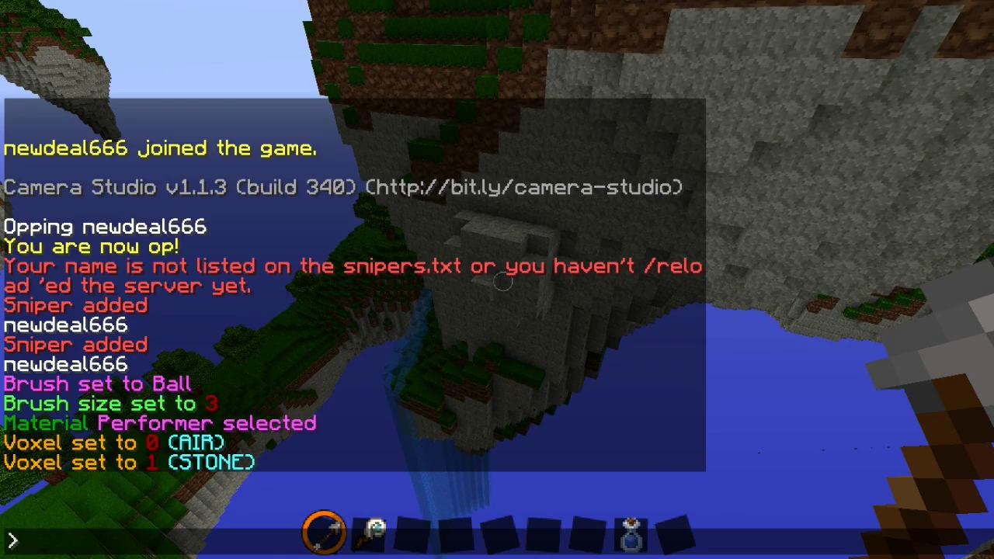
type("/u")
key("Return")
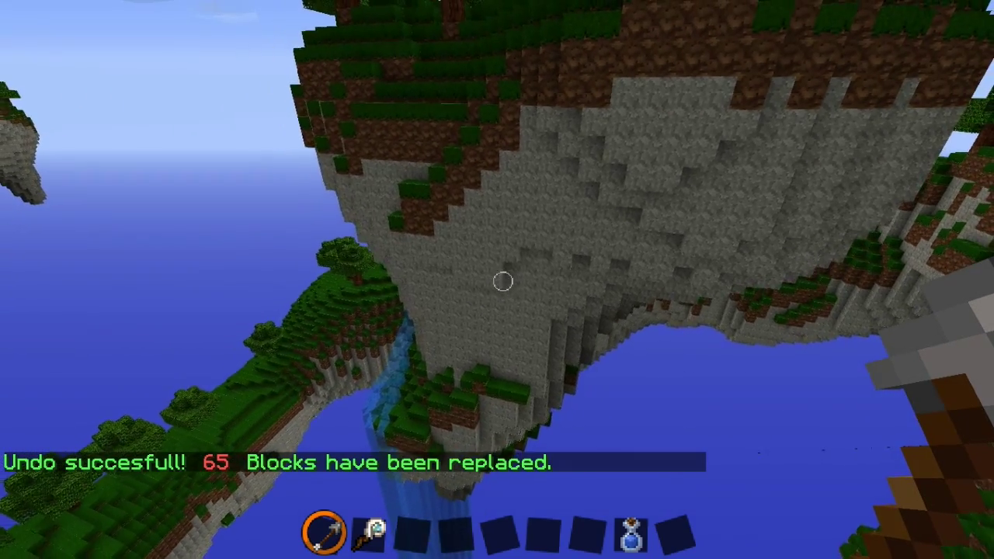
Switch to the Voxel brush with /b v and place a stone cube on the floating island's cliff face.
key("slash")
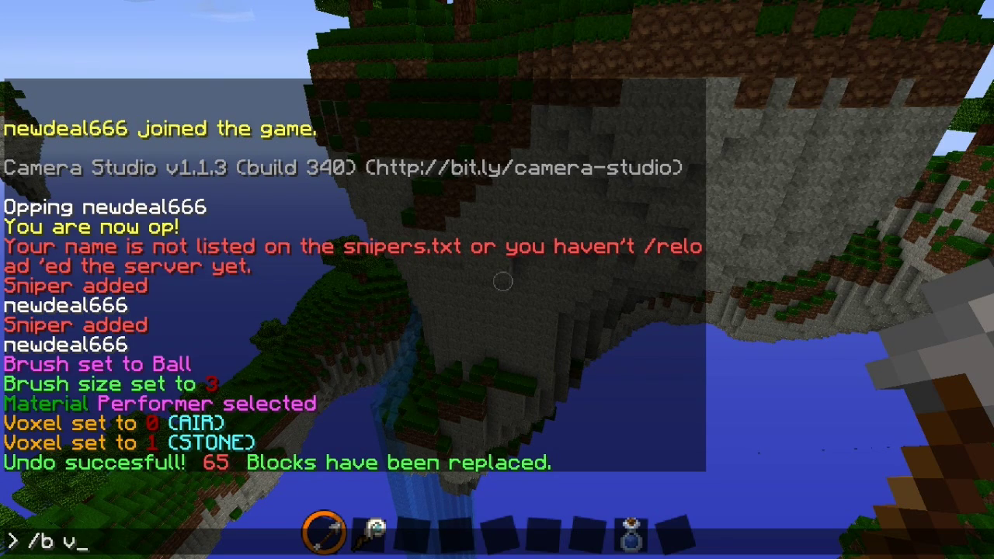
key("Return")
right_click(502, 281)
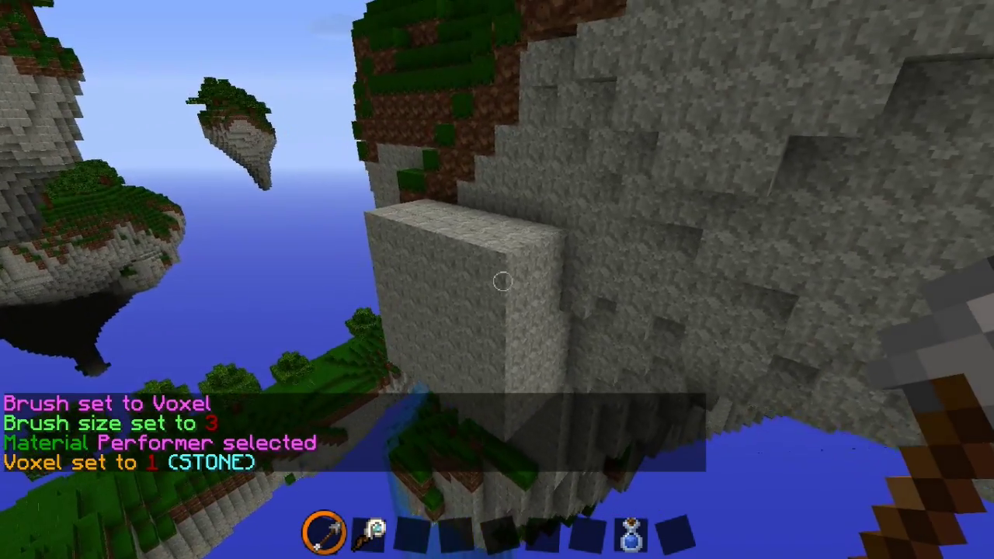
Undo the stone cube on the cliff face with /u.
key("slash")
type("u")
key("Return")
Set the brush size to 15 with /b 15 and switch back to the Ball brush with /b b.
key("slash")
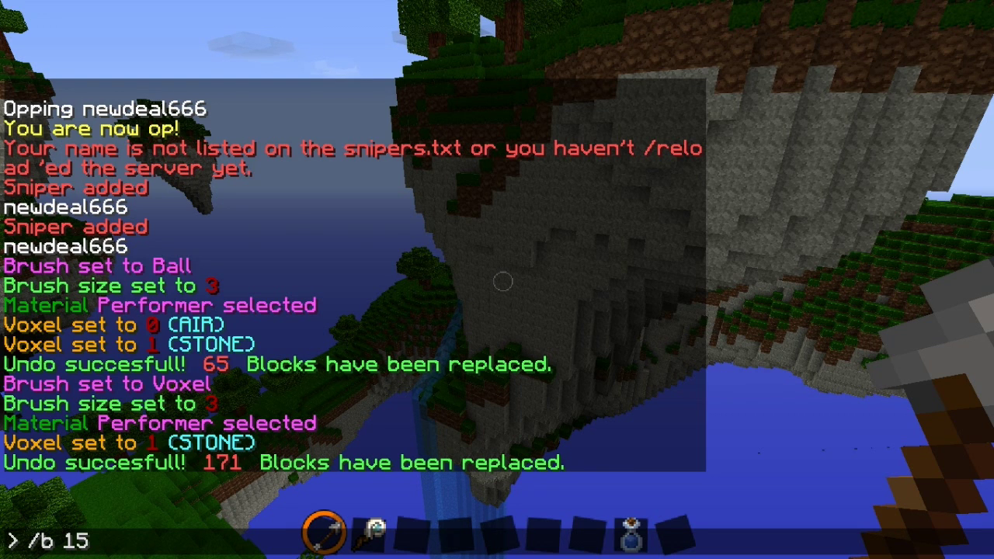
key("Return")
key("slash")
type("b ")
type("1")
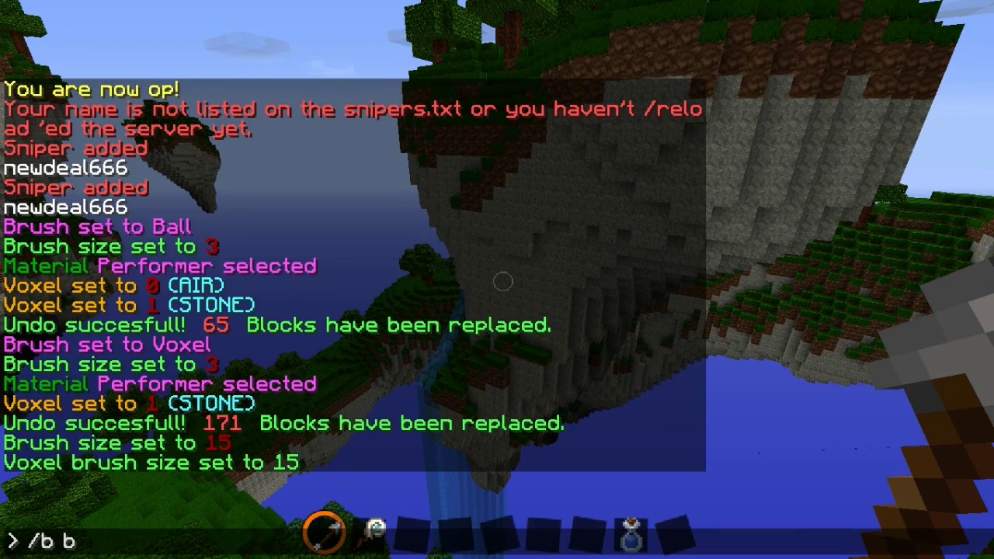
key("Return")
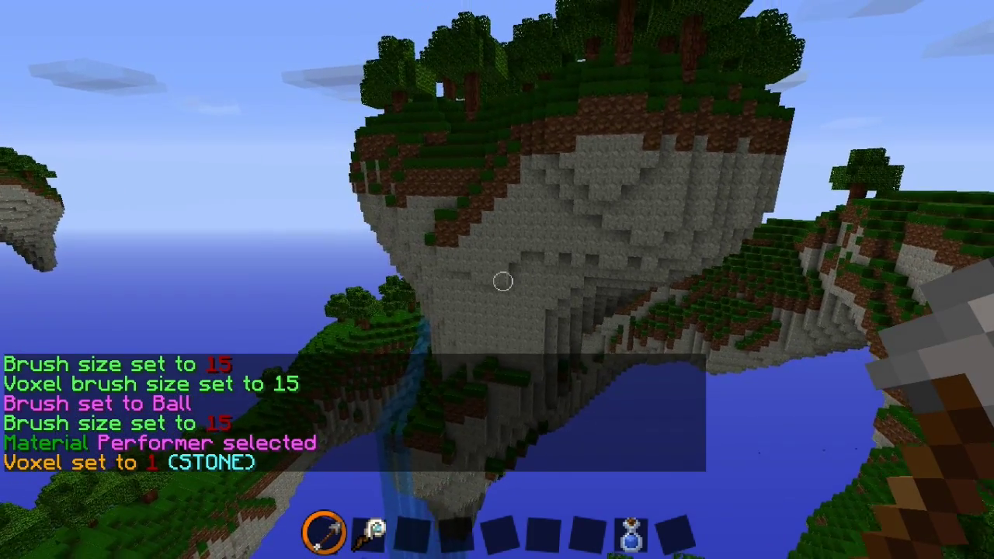
Place a size 15 stone ball on the floating island's cliff and back away to view it.
key("w")
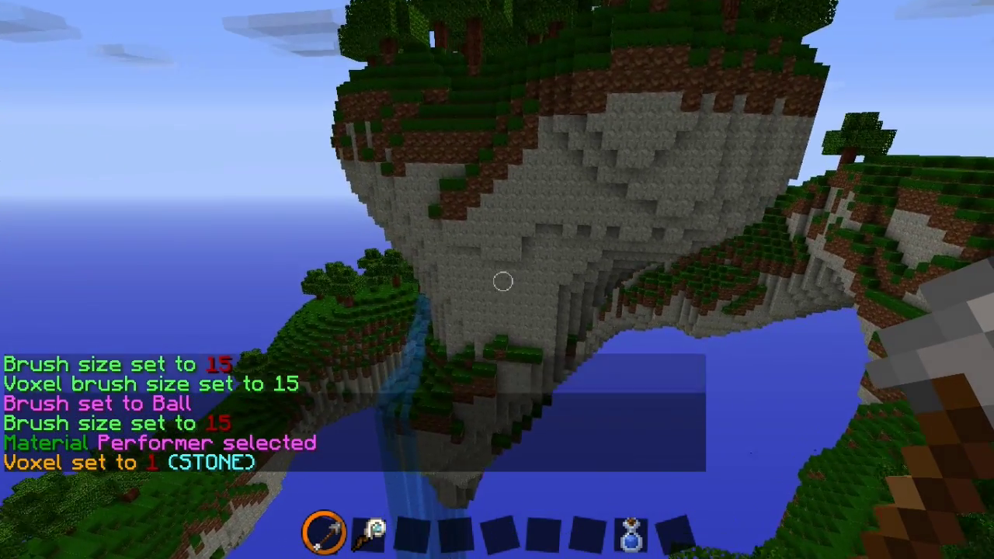
key("w")
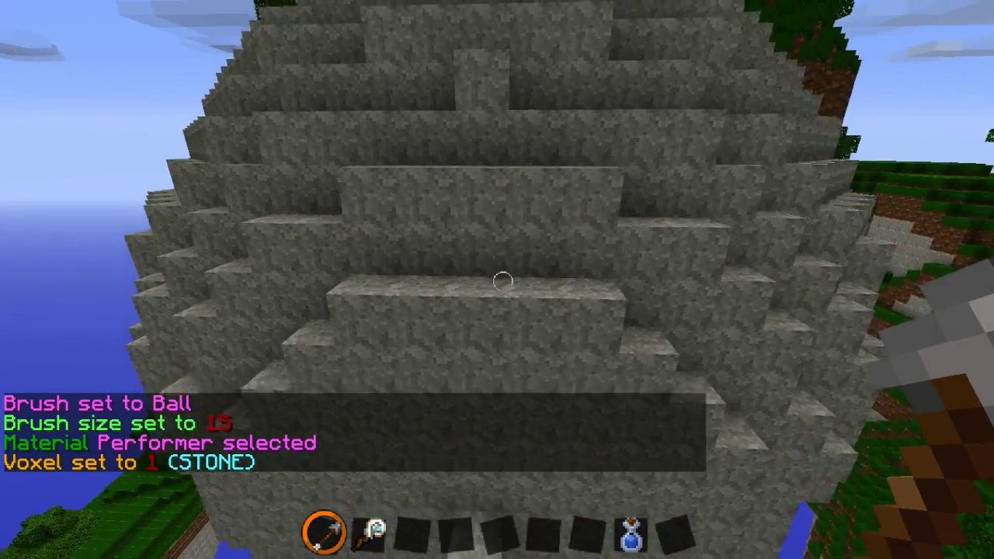
key("s")
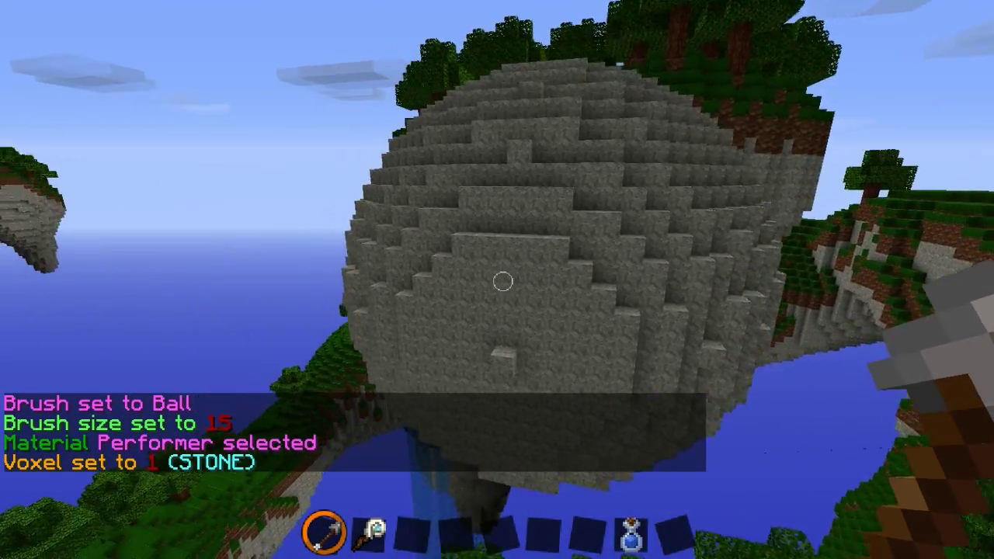
Undo the size 15 stone ball on the floating island's cliff with /u.
key("a")
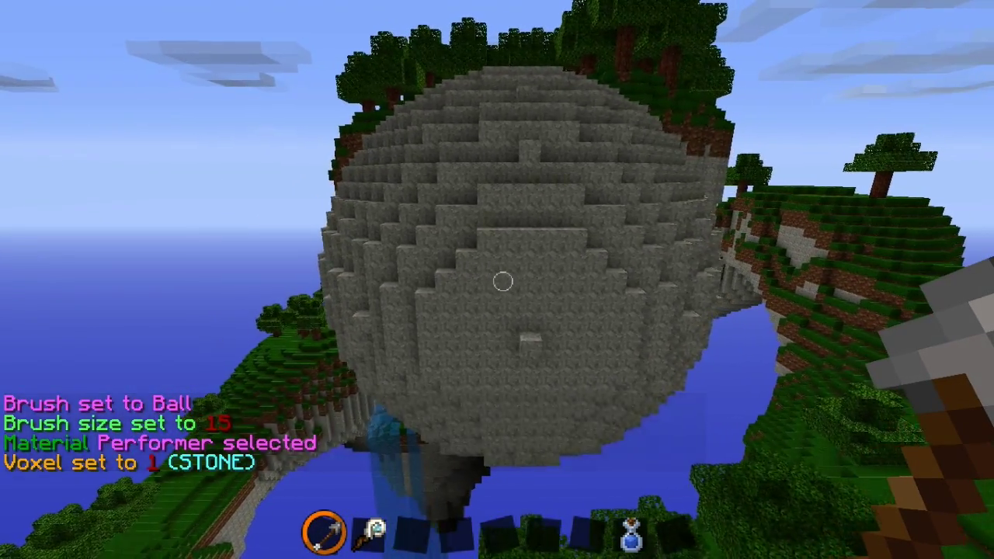
key("slash")
type("u")
key("Return")
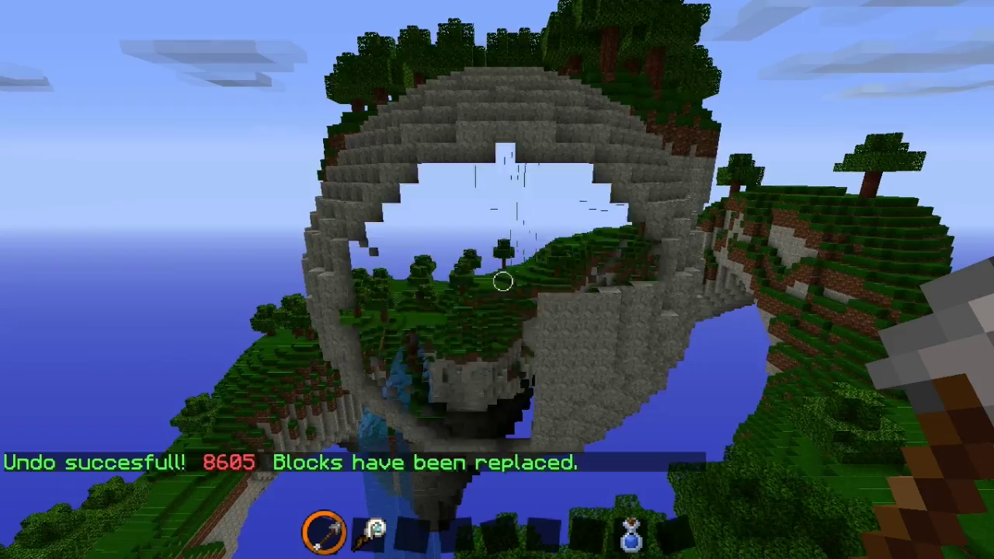
Fly out over the open sea and limit the brush distance to 15 with /vs range 15.
key("w")
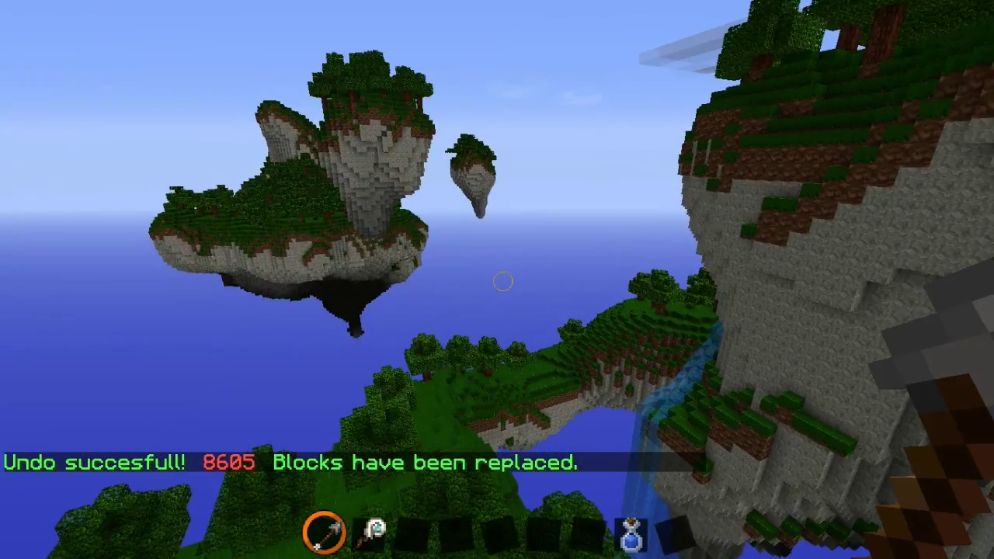
key("w")
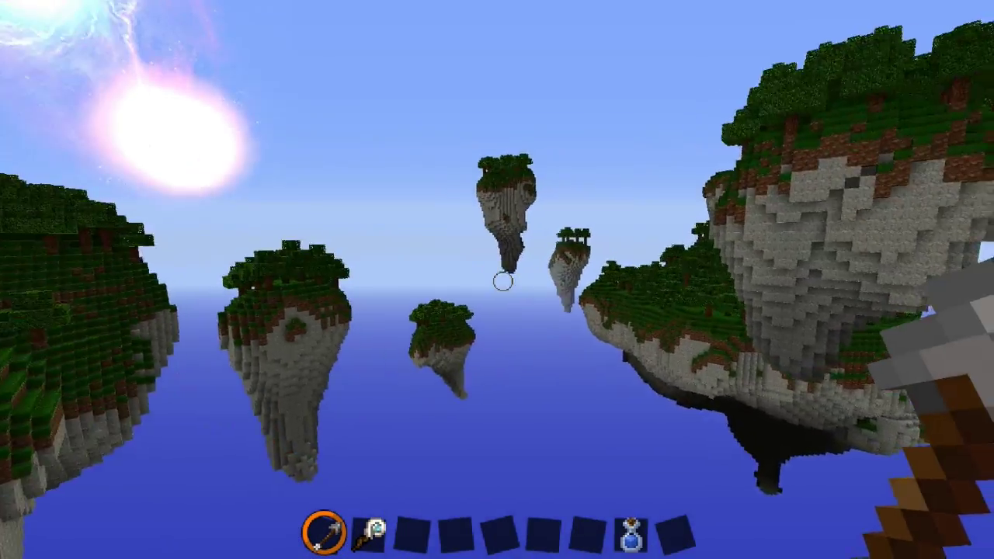
key("w")
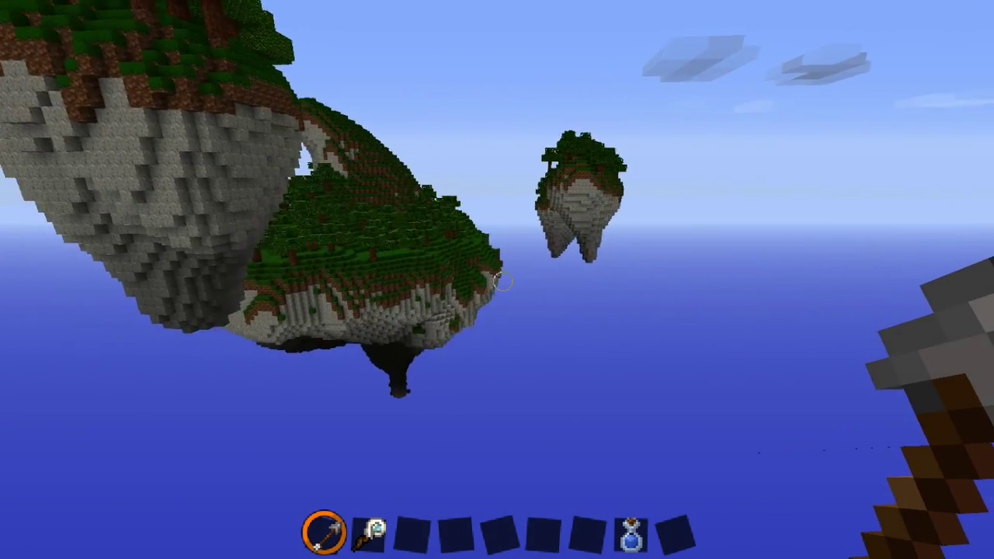
type("t/vs")
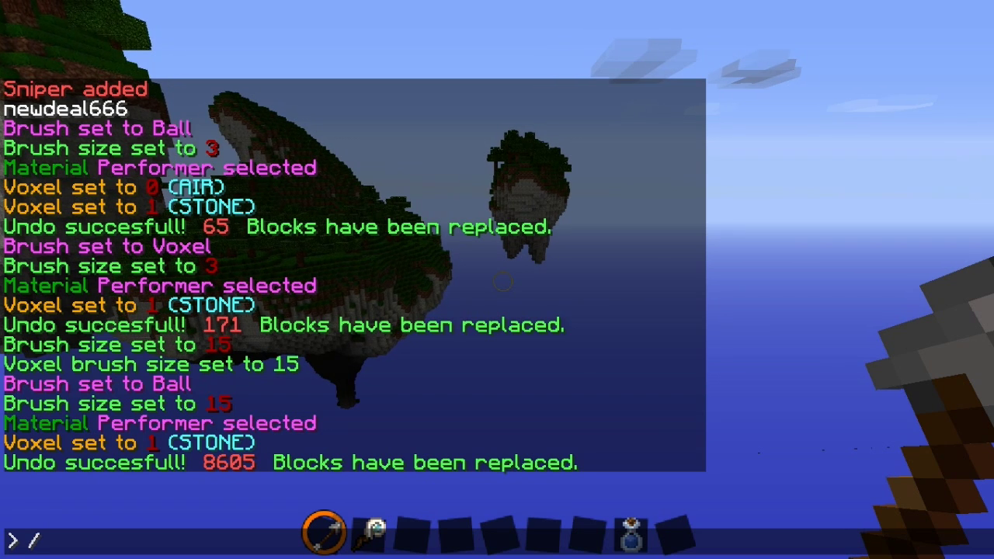
type(" range 15")
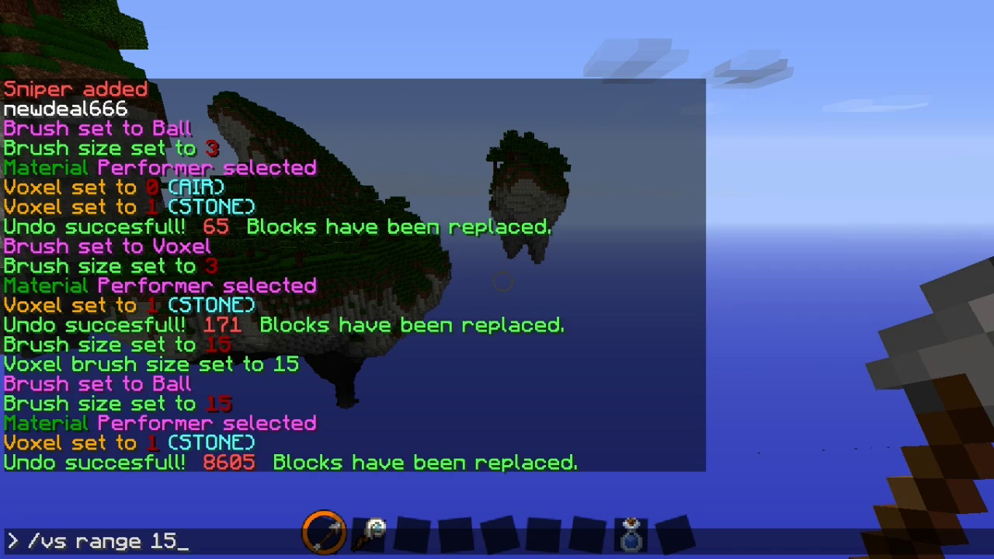
key("Return")
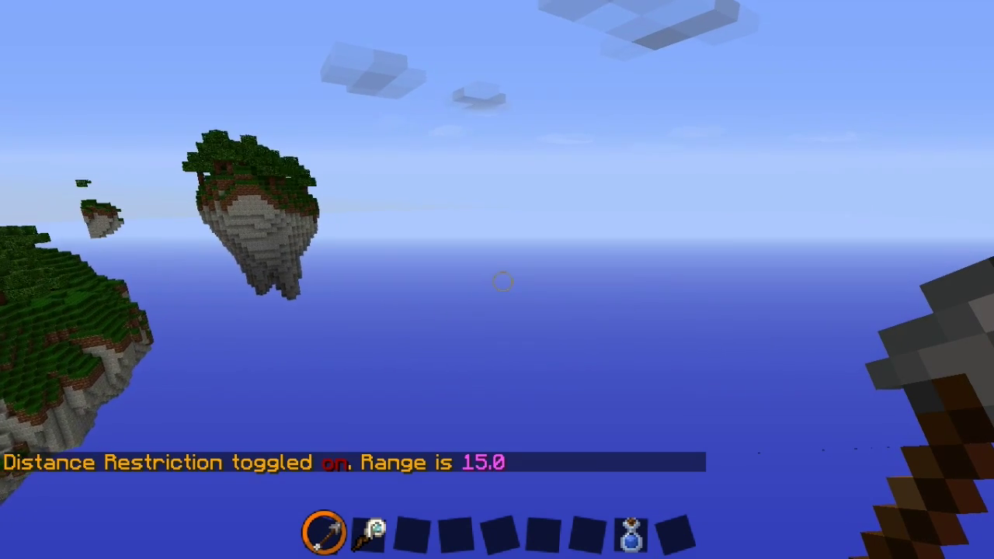
Reselect the Ball brush with /b b.
type("tb ")
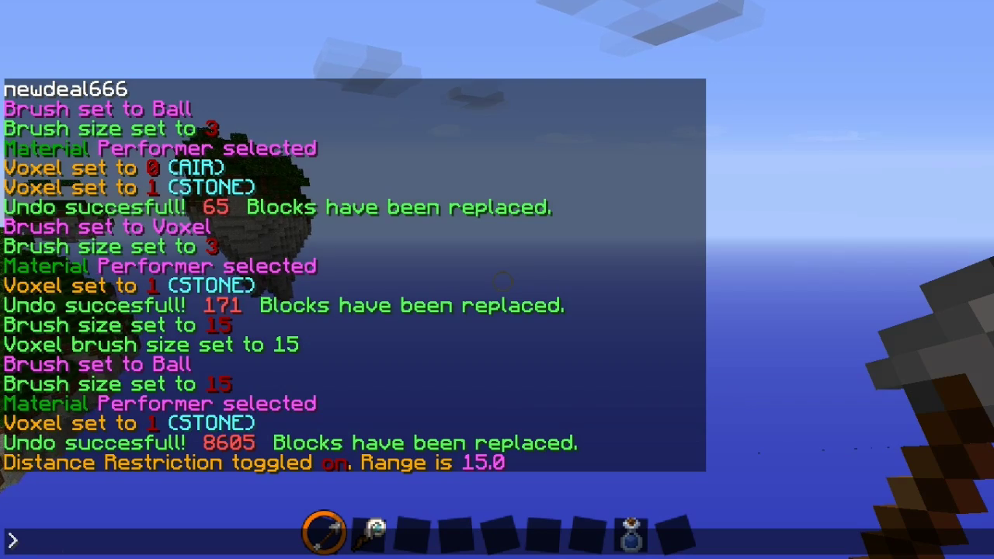
type("b")
key("Return")
Set the brush size to 5 with /b 5 and place stone balls in mid-air.
key("slash")
type("b")
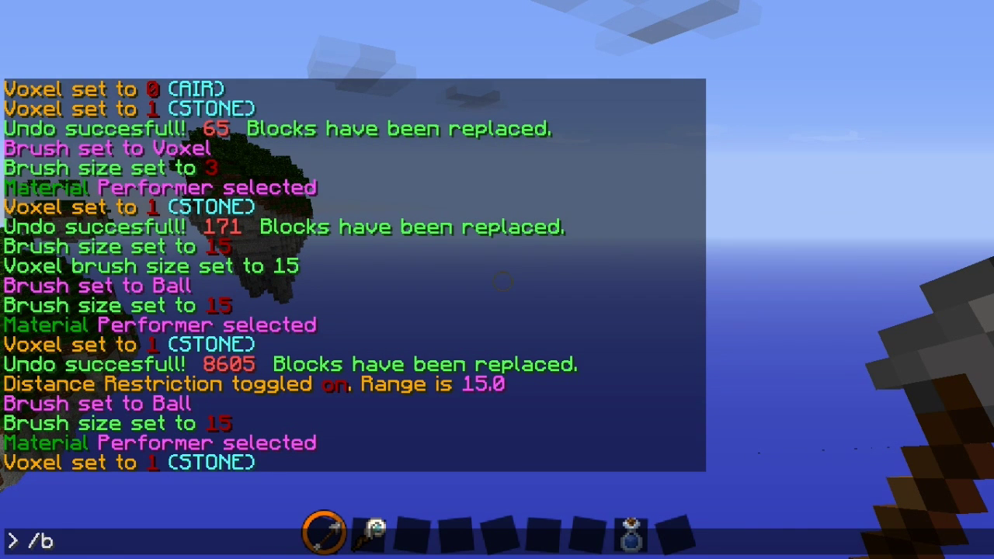
type(" 5")
key("Return")
right_click(502, 282)
key("d")
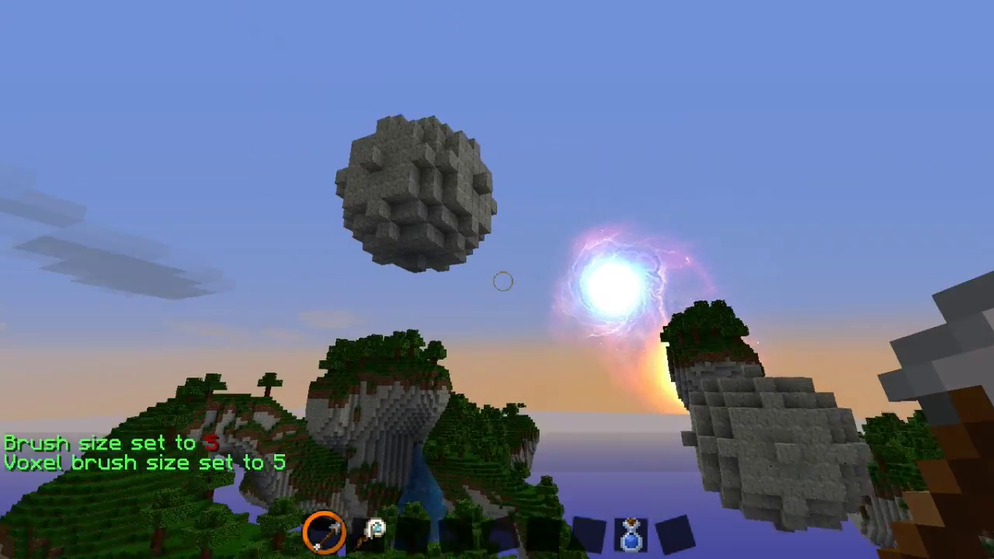
Turn off the distance restriction with /vs range and place a stone ball on the distant island's grass.
type("t/vs")
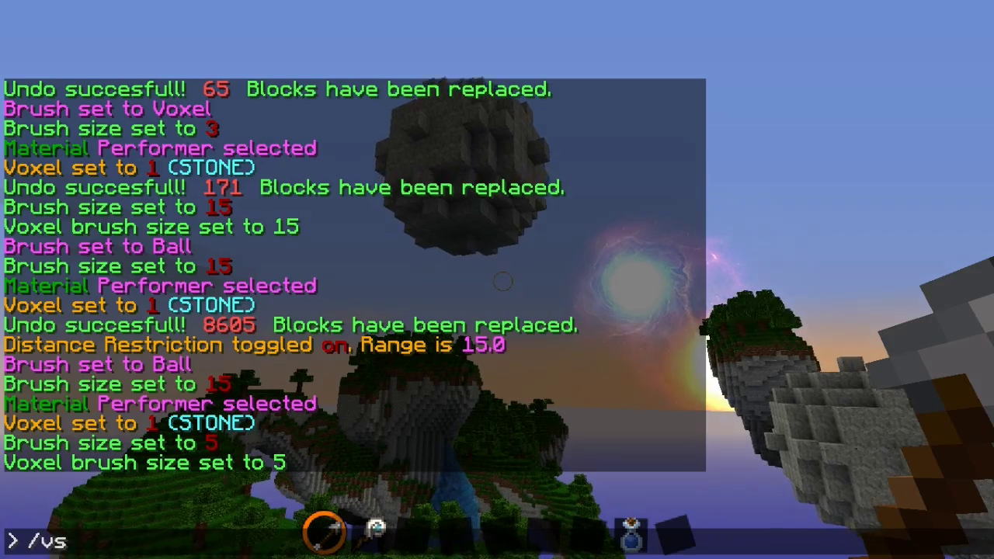
type(" rang")
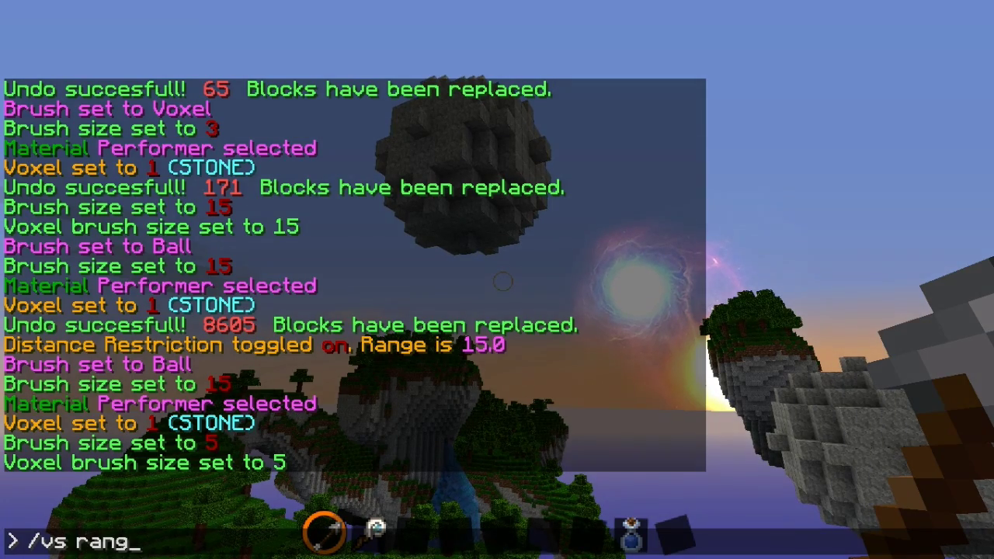
type("e")
key("Return")
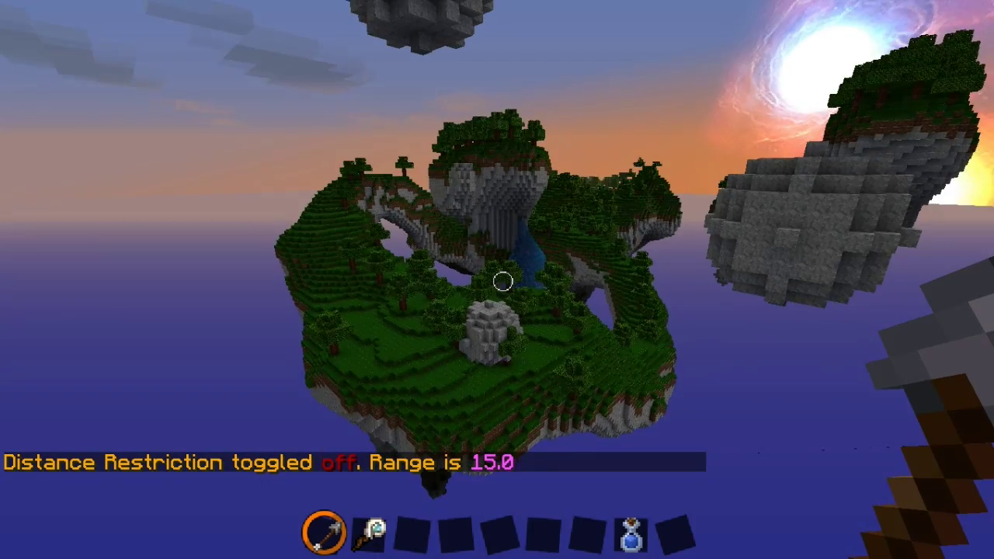
Undo the stone ball on the distant island with /u.
key("t")
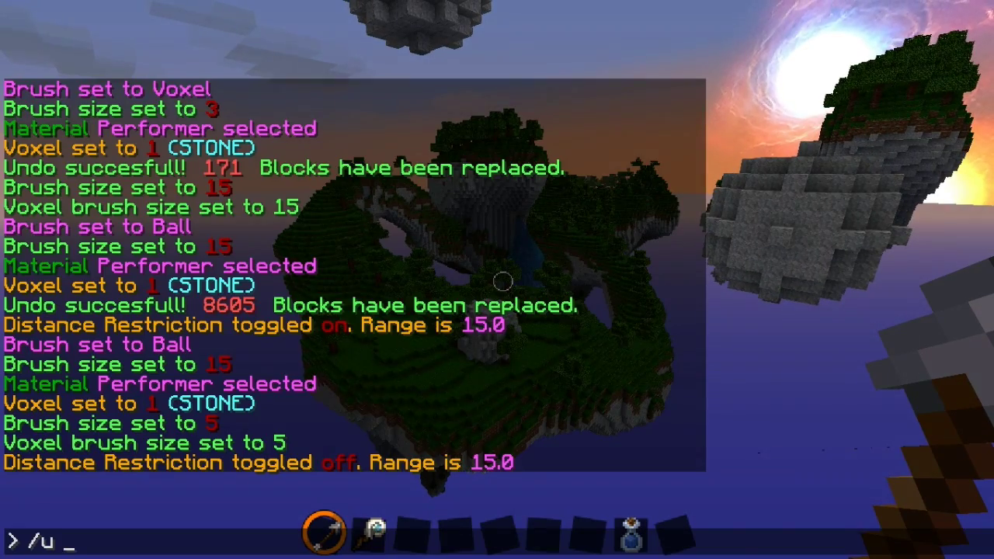
type("/u")
key("Return")
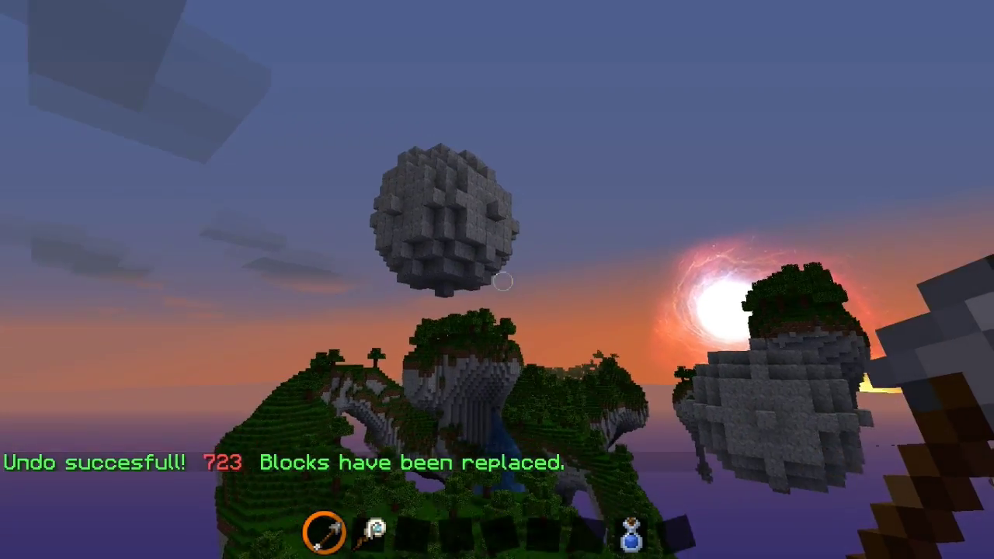
Extend the floating stone with more size 5 balls and set the world time to 0 with /time set 0.
right_click(503, 281)
right_click(503, 281)
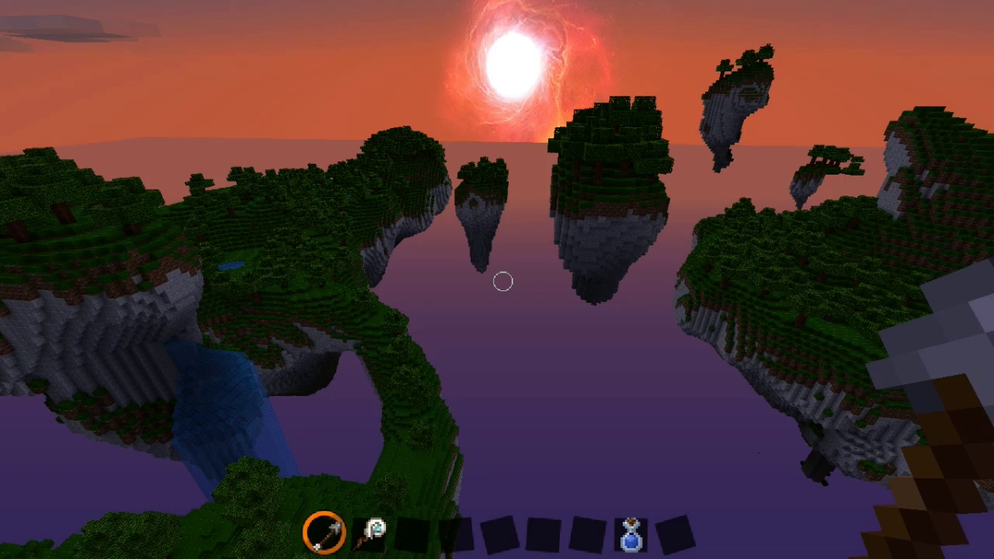
key("t")
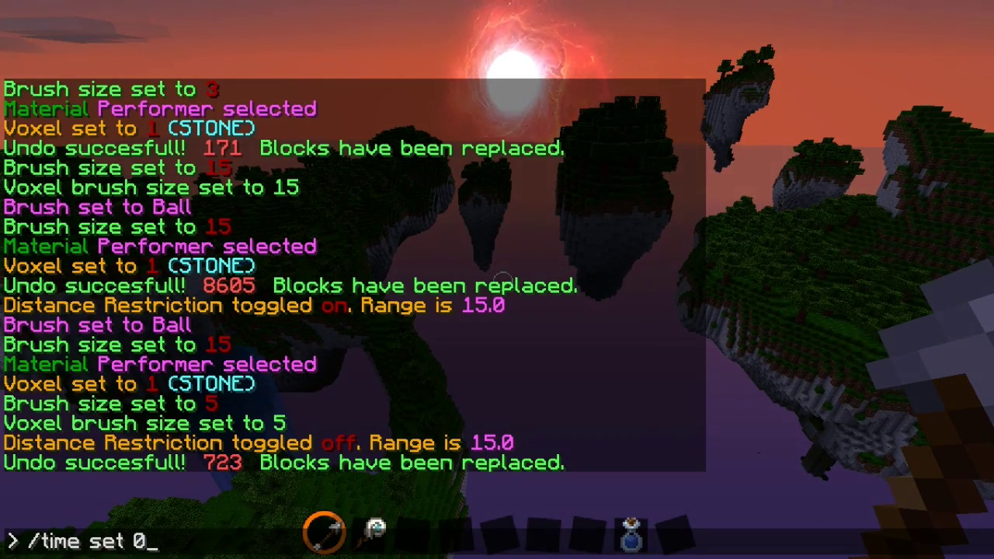
key("Return")
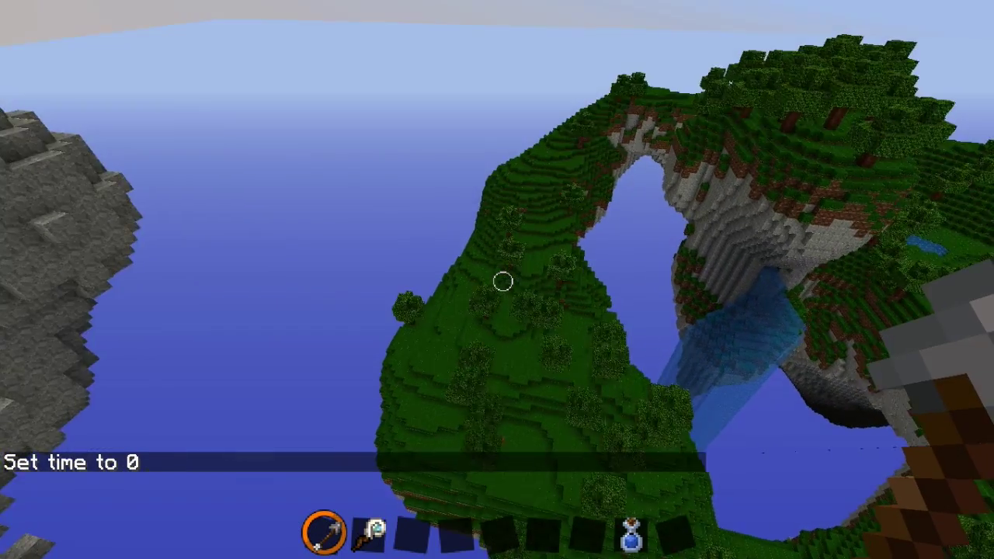
Set the voxel material to air with /v and carve into the middle of the floating stone chain.
key("t")
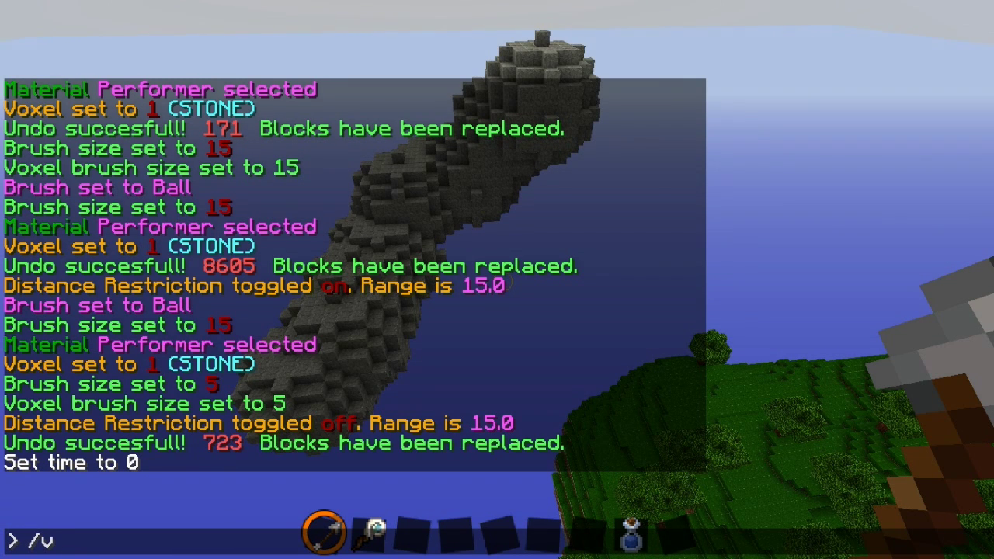
key("Return")
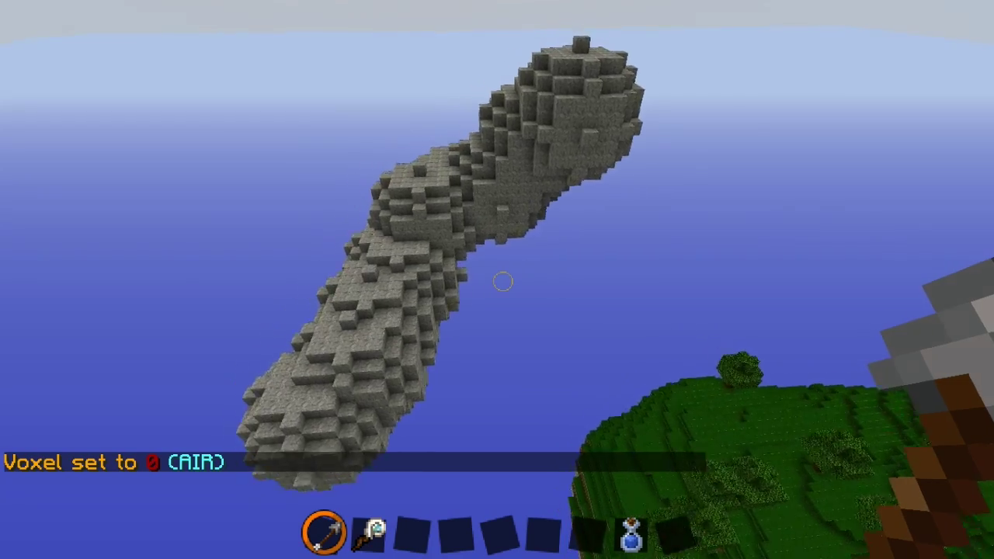
right_click(503, 283)
right_click(503, 283)
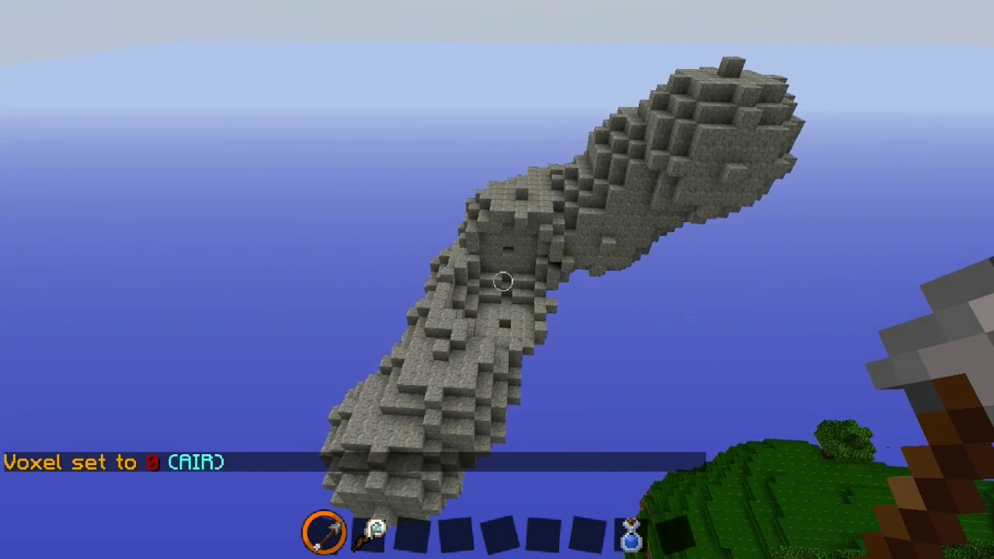
right_click(503, 283)
right_click(503, 283)
Set the brush size to 15 with /b 15 and turn the distance restriction back on with /vs range.
type("t/b 15")
key("Return")
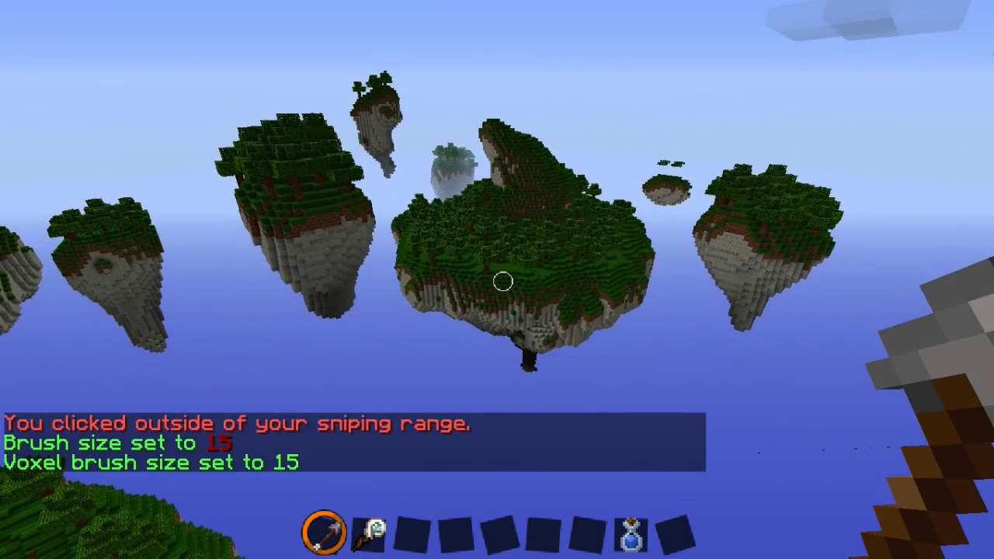
key("w")
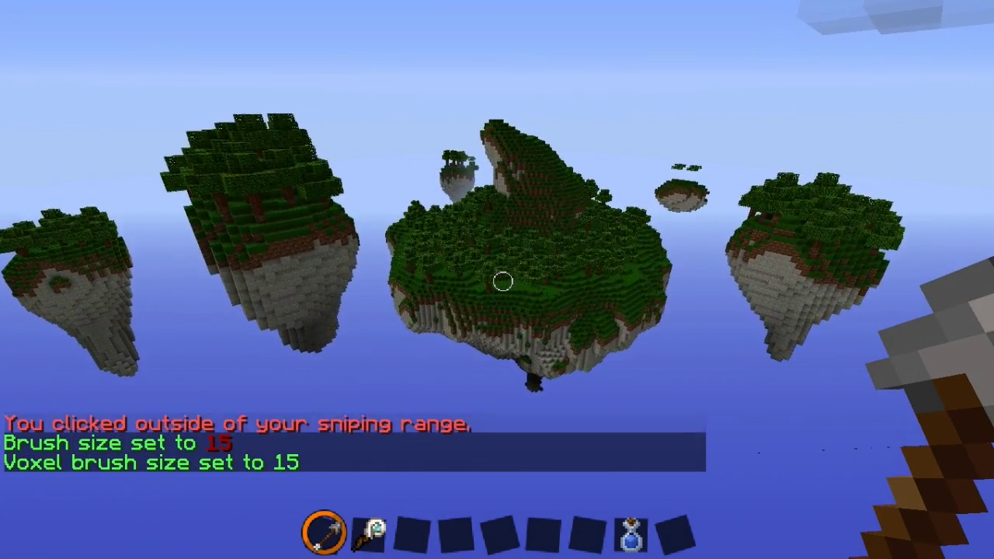
key("w")
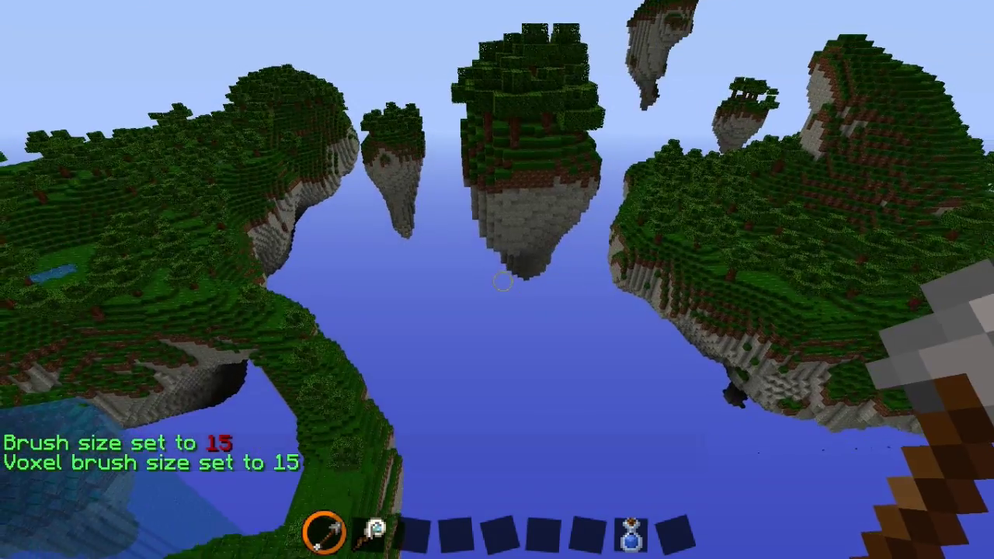
scroll(502, 281, "down", 1)
scroll(502, 281, "up", 1)
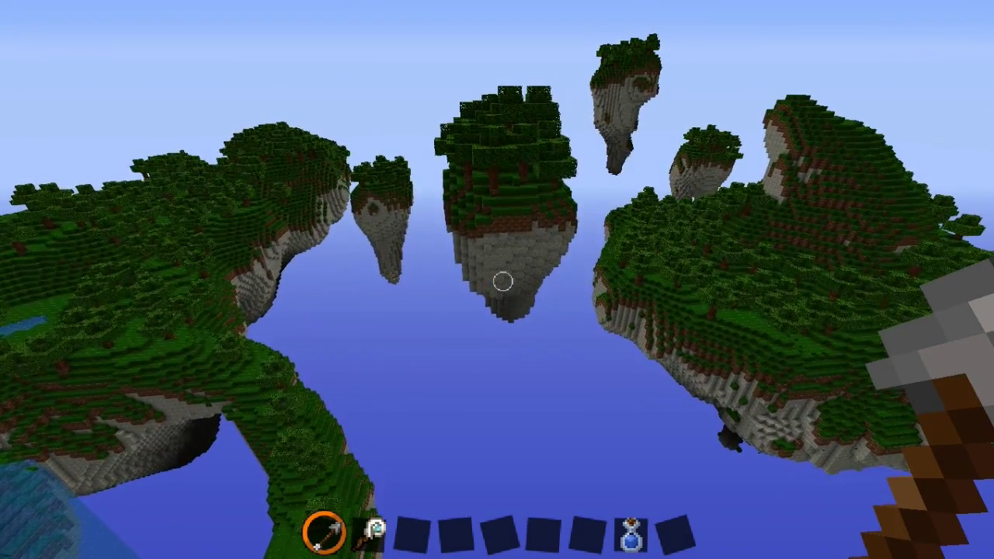
key("t")
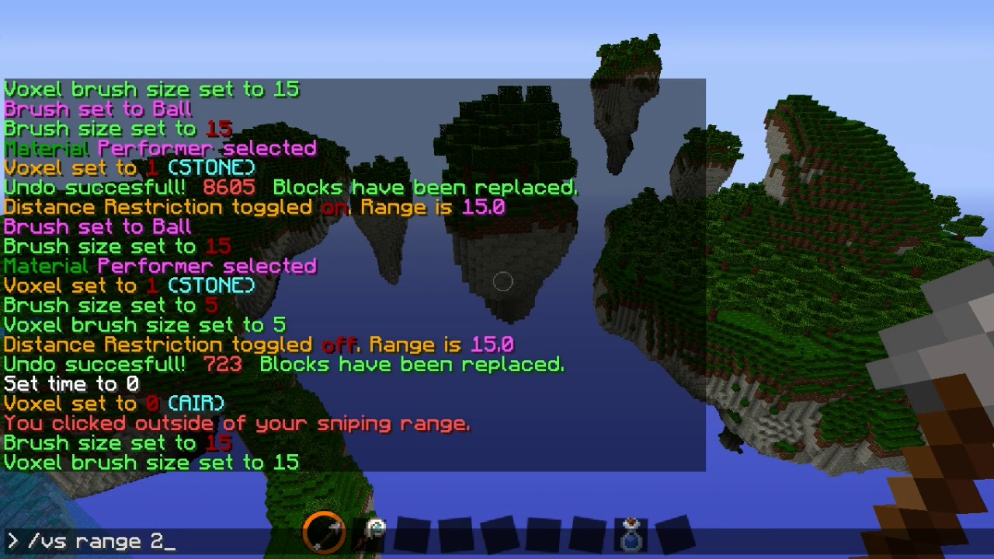
key("Return")
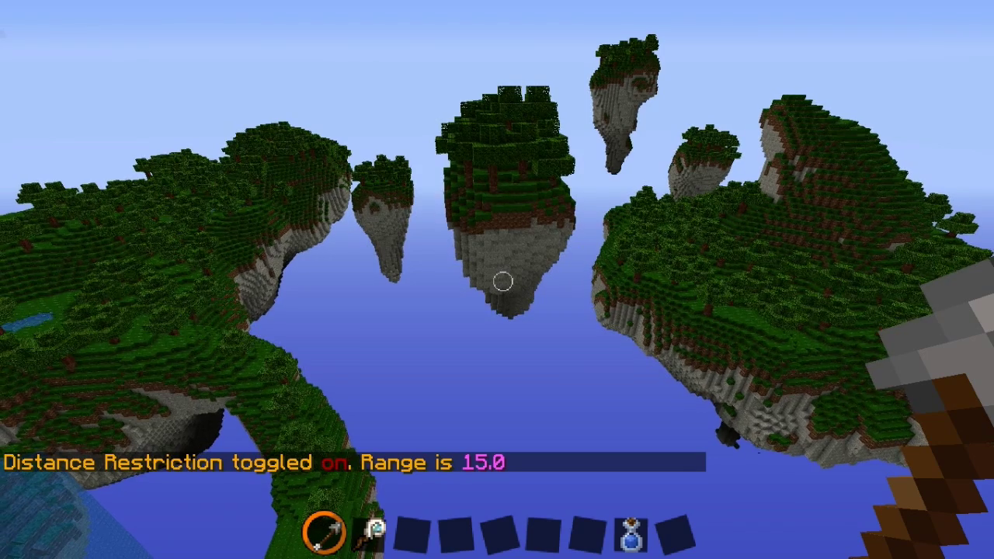
Set the voxel material to stone (1) with /v and place two overlapping size 15 balls in mid-air.
key("slash")
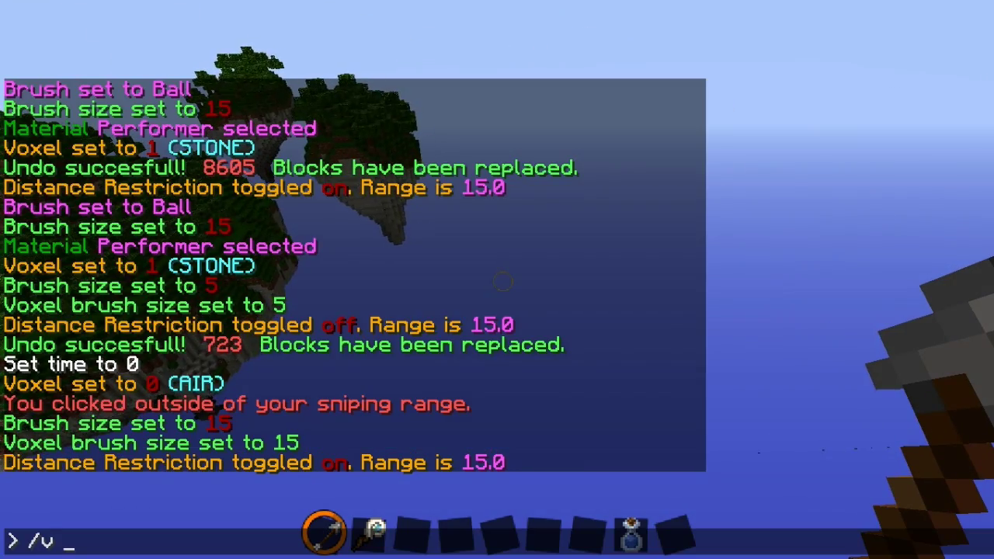
key("Return")
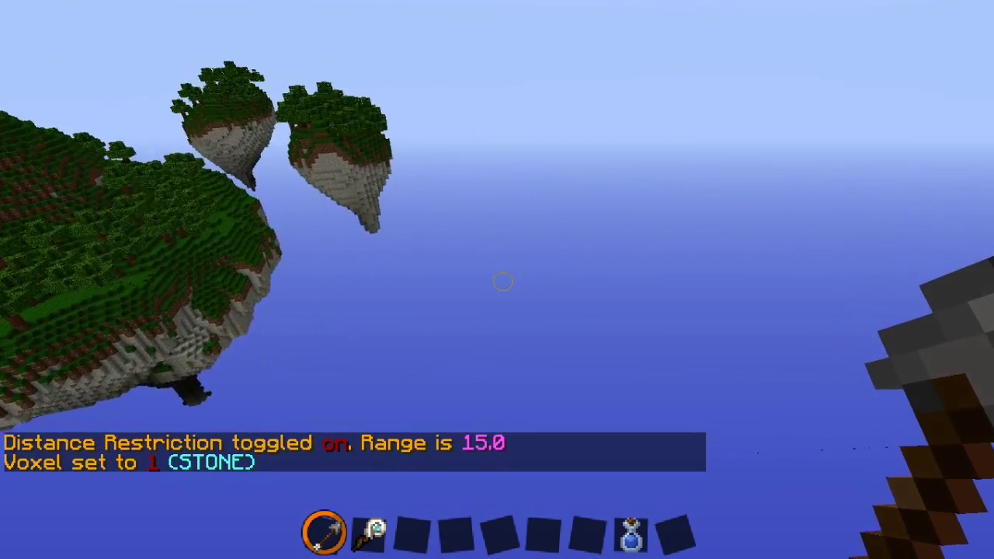
right_click(502, 281)
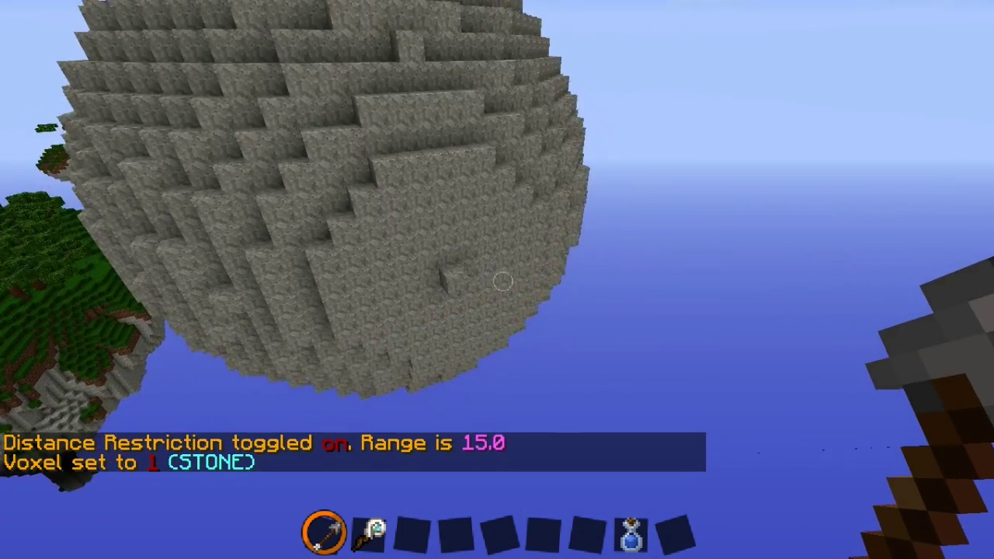
key("s")
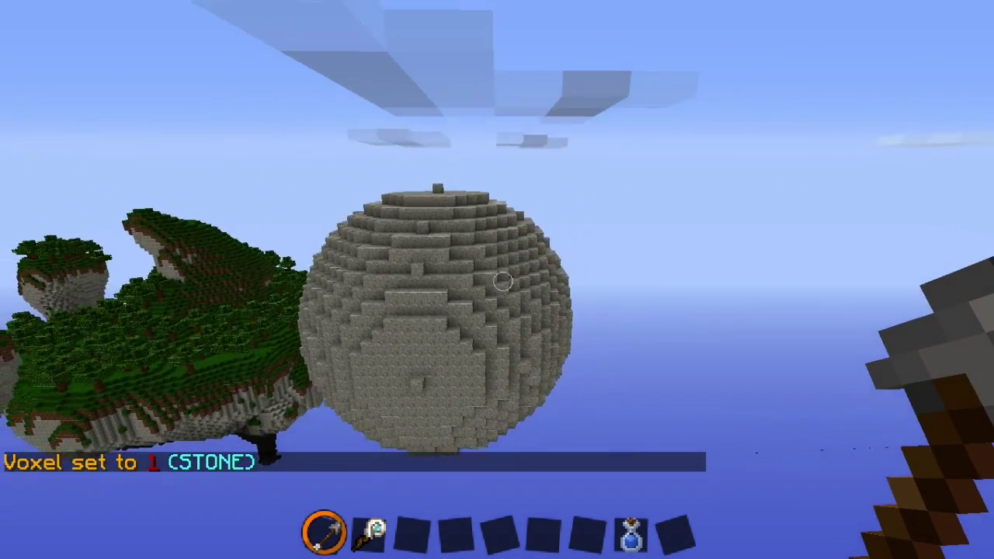
key("space")
key("d")
right_click(502, 281)
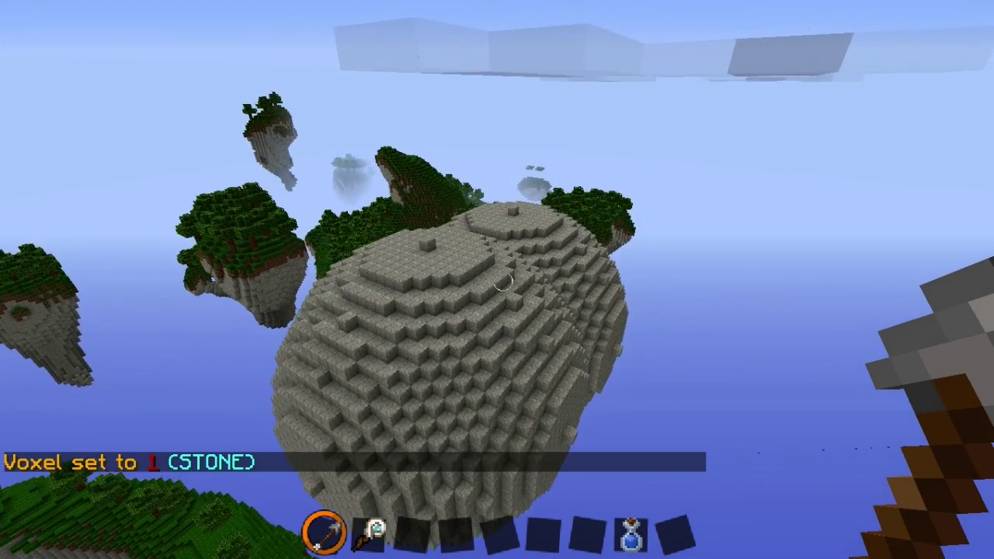
Switch to the Blend Ball brush with /b bb and face the seam between the two stone balls.
type("/b bb")
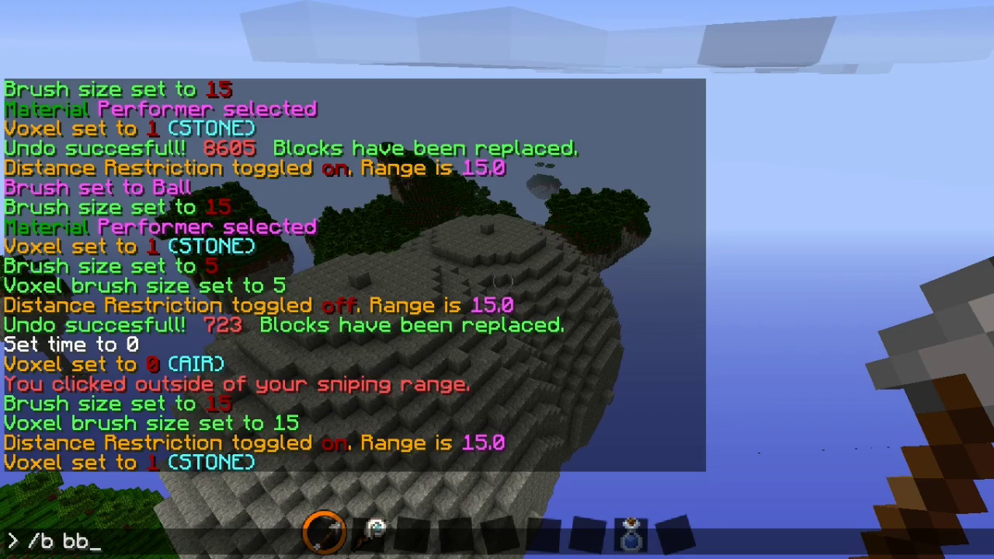
key("Return")
key("d")
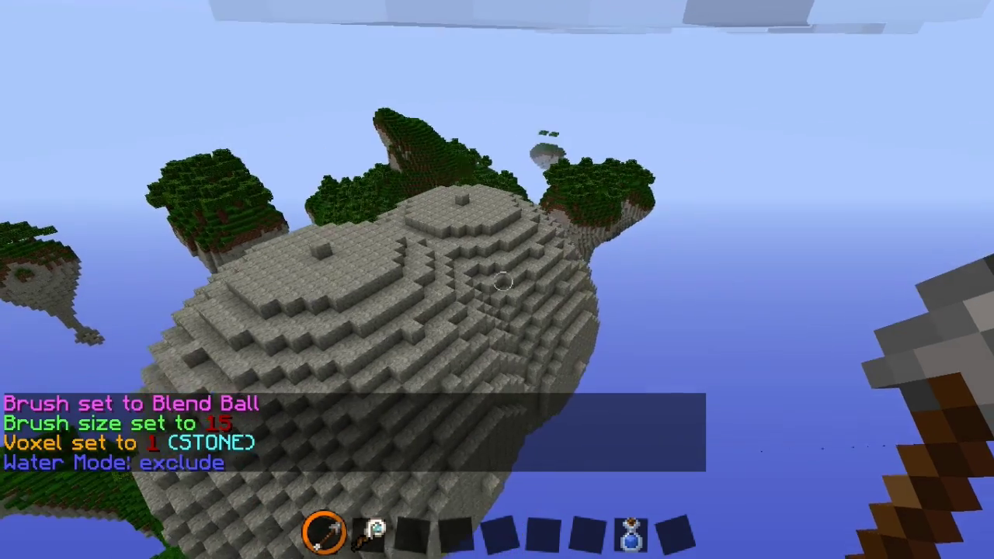
Blend the facing side of the seam between the two stone balls with the size 15 Blend Ball brush.
key("w")
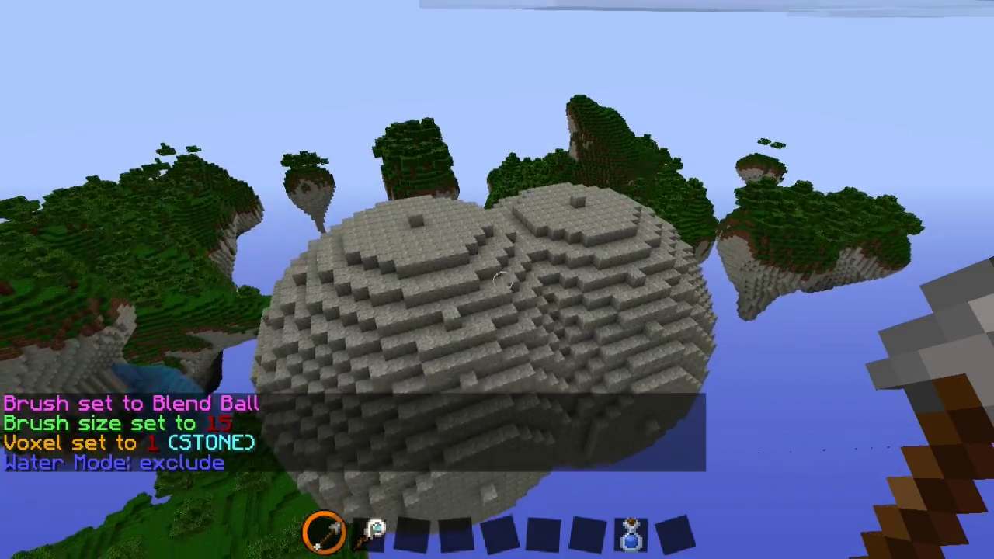
right_click(503, 282)
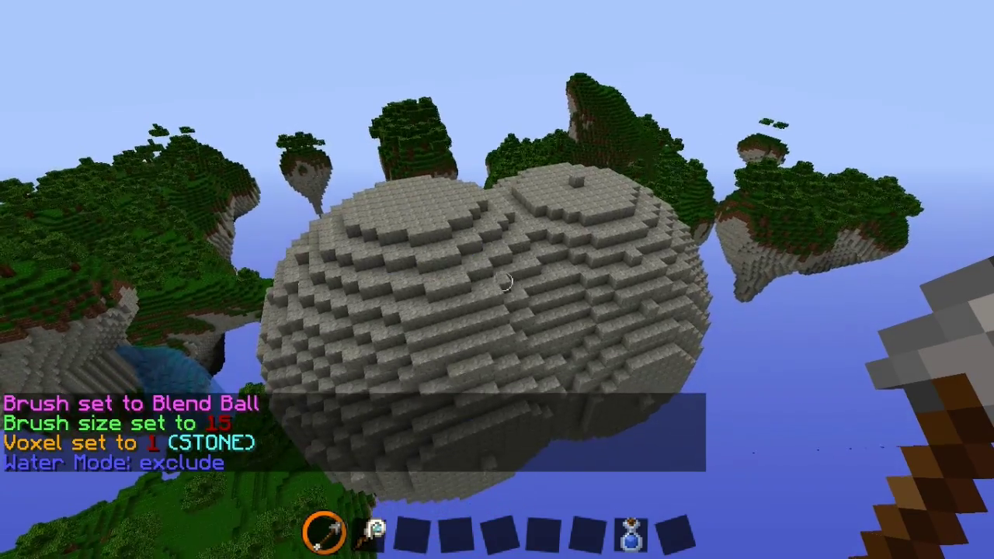
right_click(503, 282)
Circle the joined stone balls and blend the rest of the seam along their side and across the top.
key("d")
key("d")
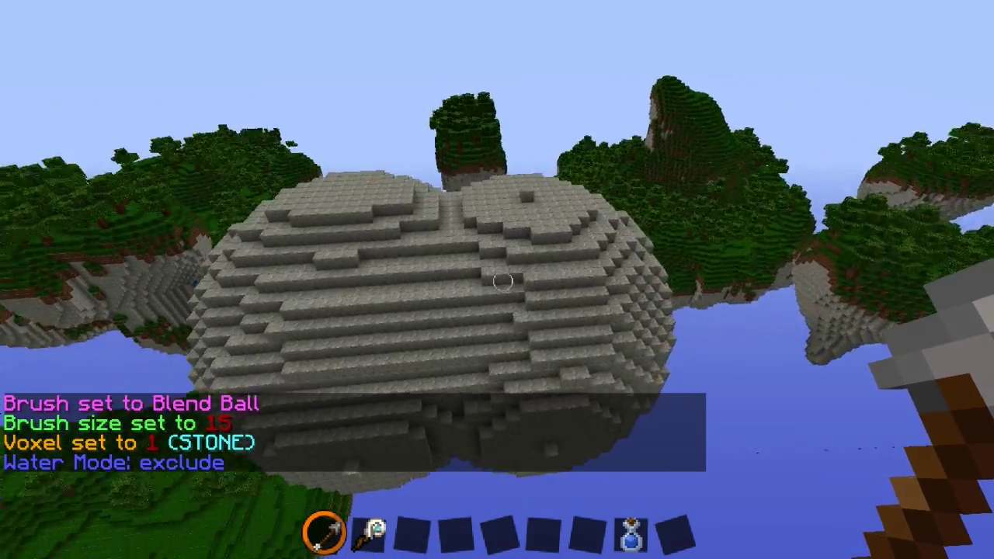
right_click(503, 282)
key("d")
right_click(504, 282)
right_click(503, 281)
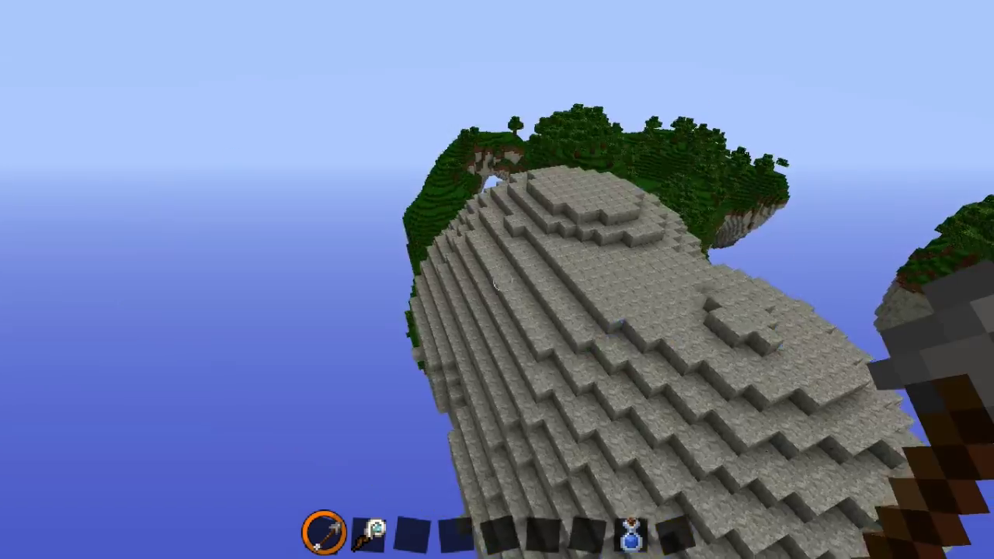
right_click(503, 282)
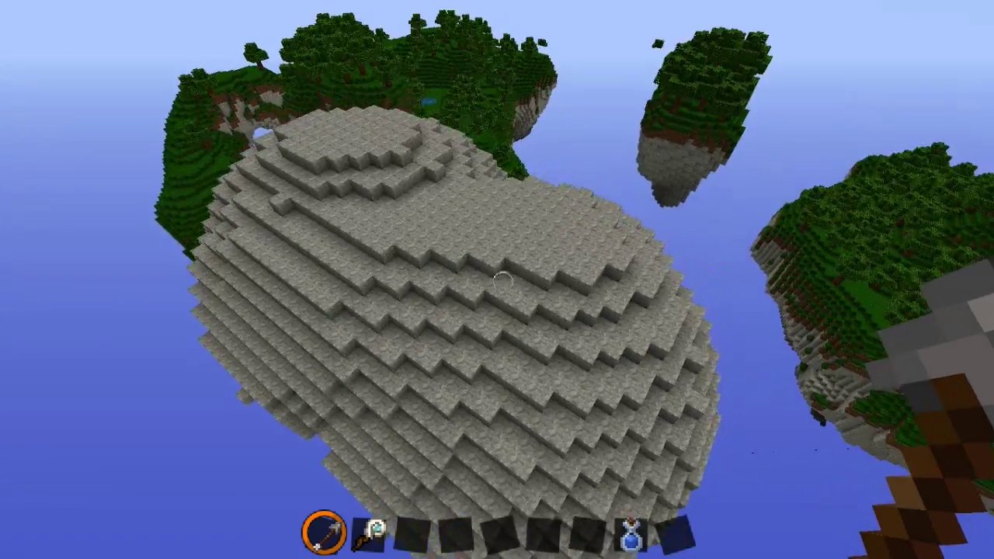
Smooth the upper end of the merged stone mass with the Blend Ball and fly around to its unblended side.
key("d")
key("d")
right_click(503, 282)
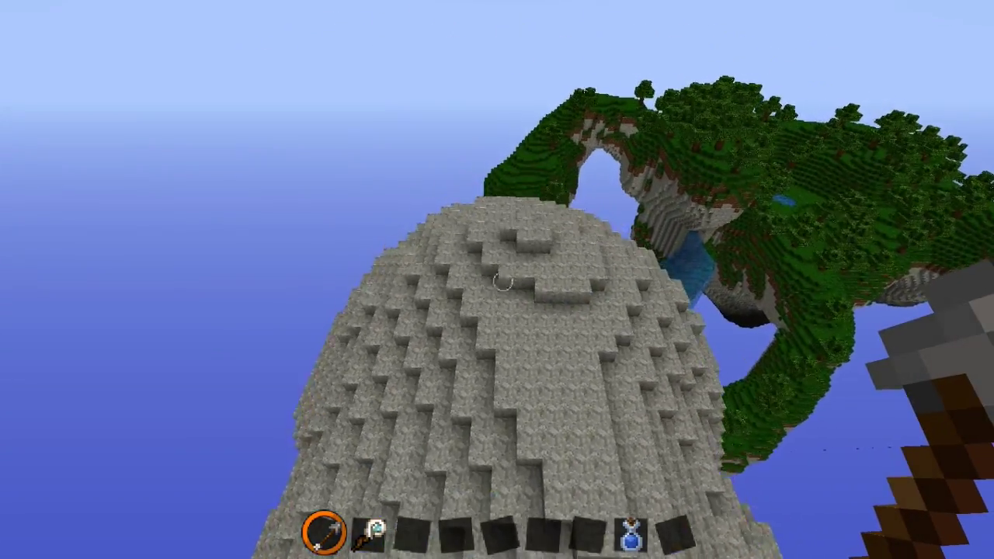
key("d")
key("s")
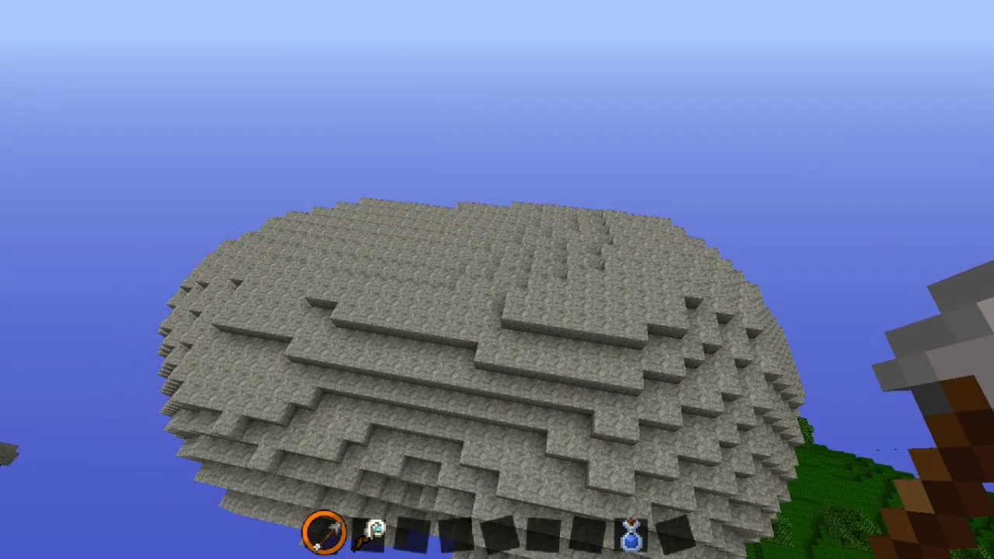
key("a")
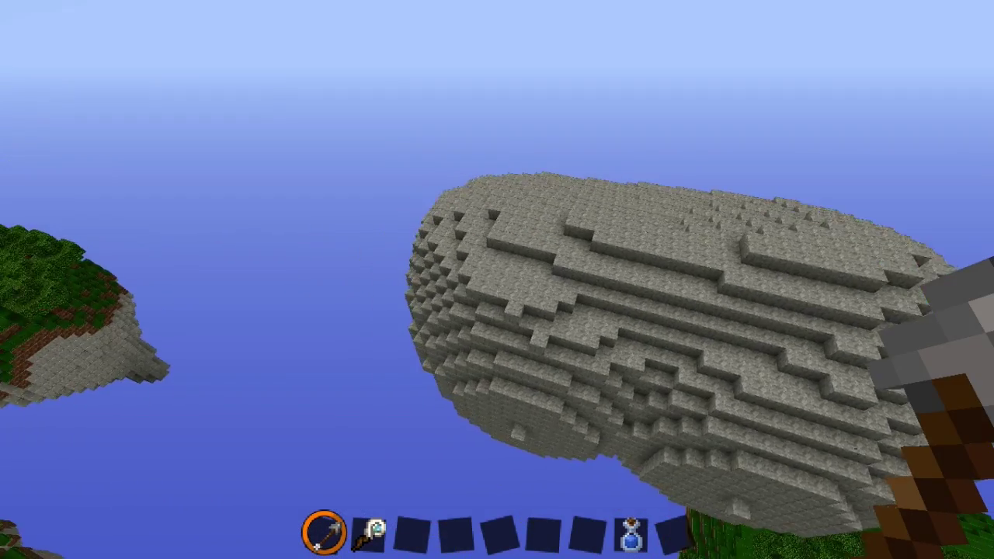